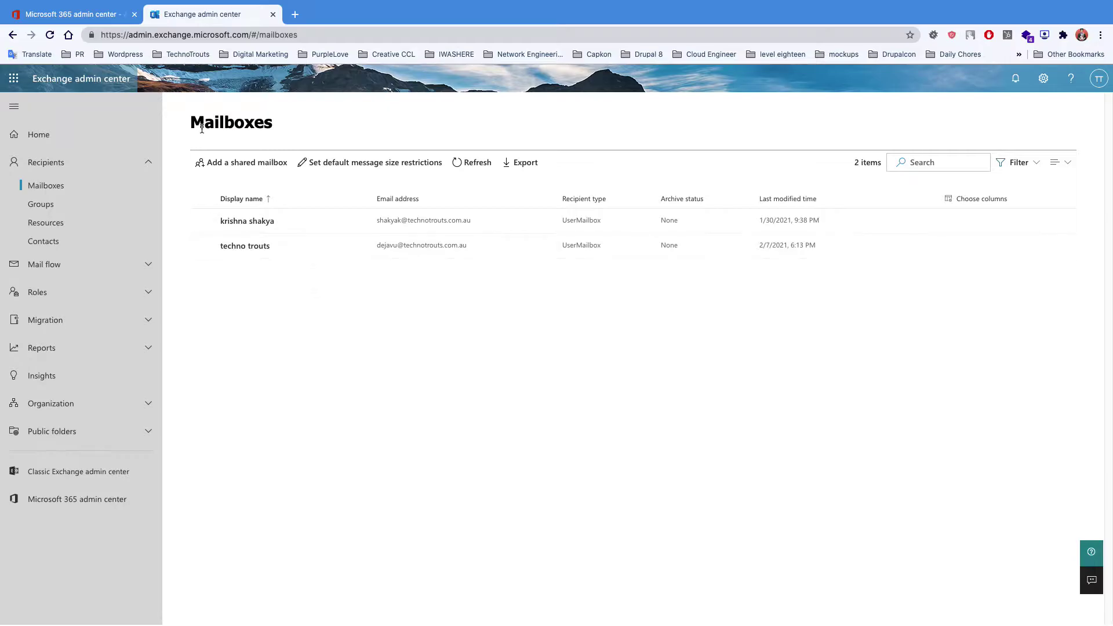
# - Switch to the Microsoft 365 admin center tab showing the Active users page
pyautogui.click(99, 18)
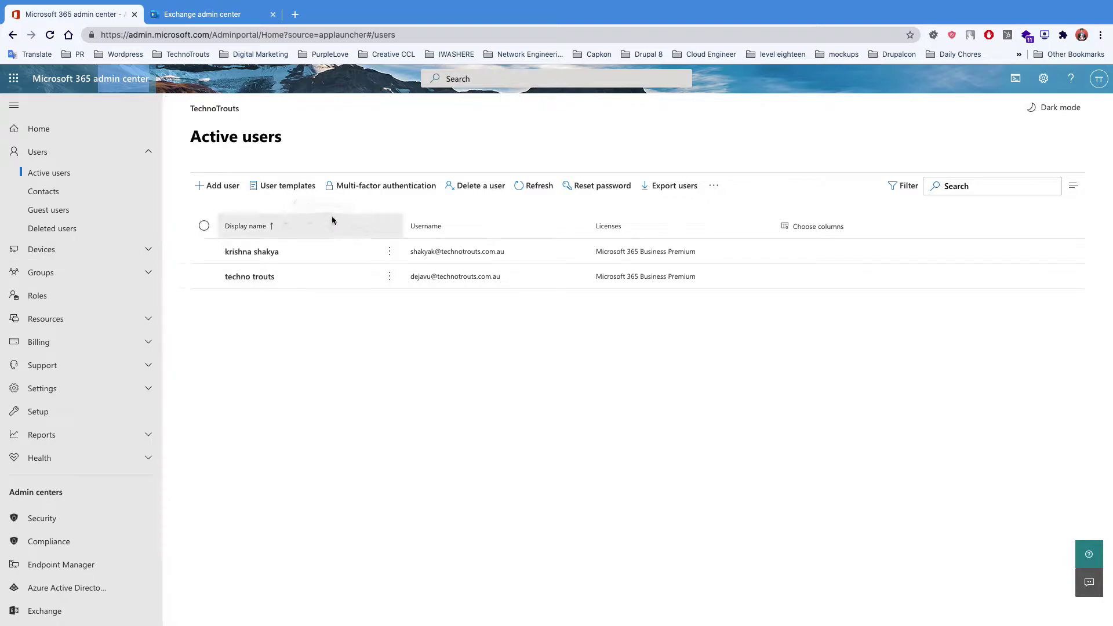
# - Add a user template named 'sales department' described as 'this is the template for the sales department'
pyautogui.click(298, 194)
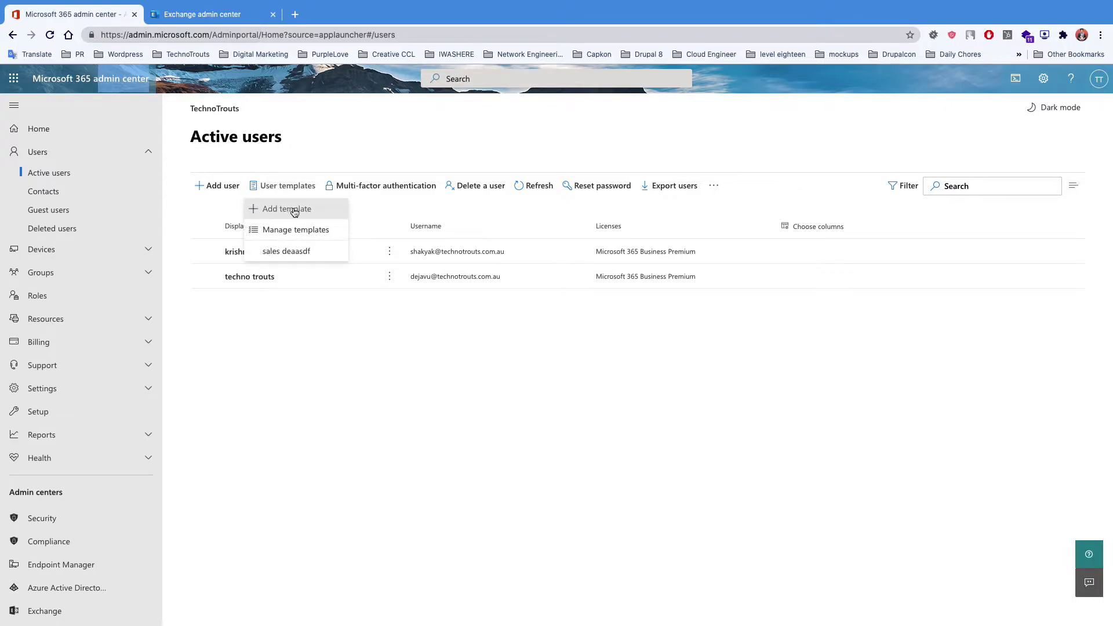
pyautogui.click(292, 209)
pyautogui.click(616, 218)
pyautogui.write('sal')
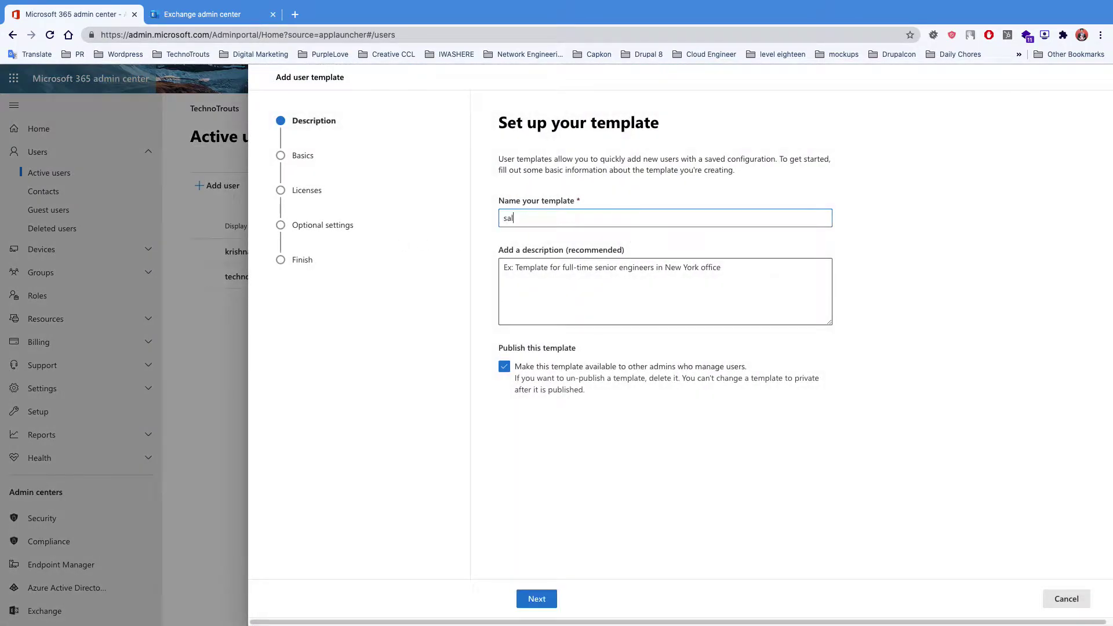
pyautogui.write('es department')
pyautogui.click(597, 273)
pyautogui.write('this is the temp')
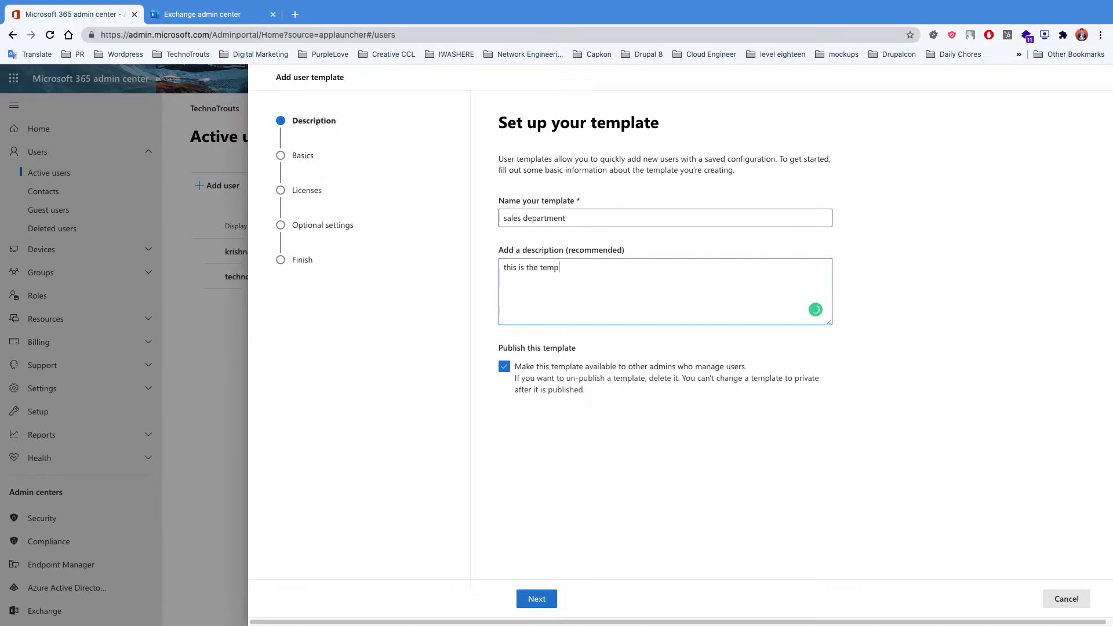
pyautogui.write('late for the sales department')
# - Give the template a Business Premium licence with only Azure Active Directory enabled
pyautogui.click(315, 156)
pyautogui.click(324, 169)
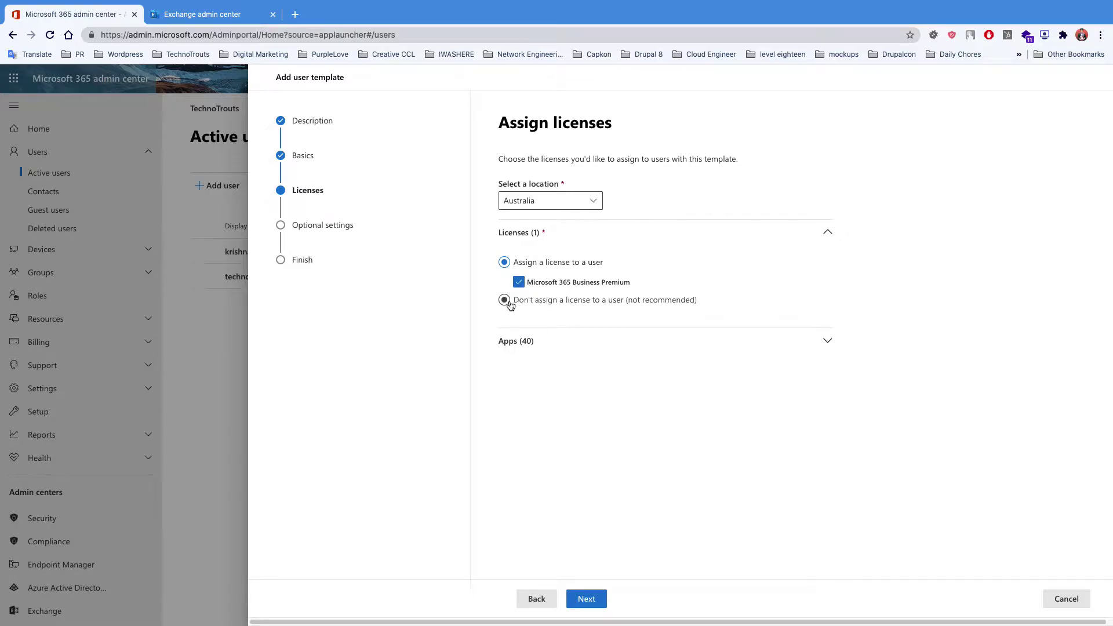
pyautogui.click(534, 343)
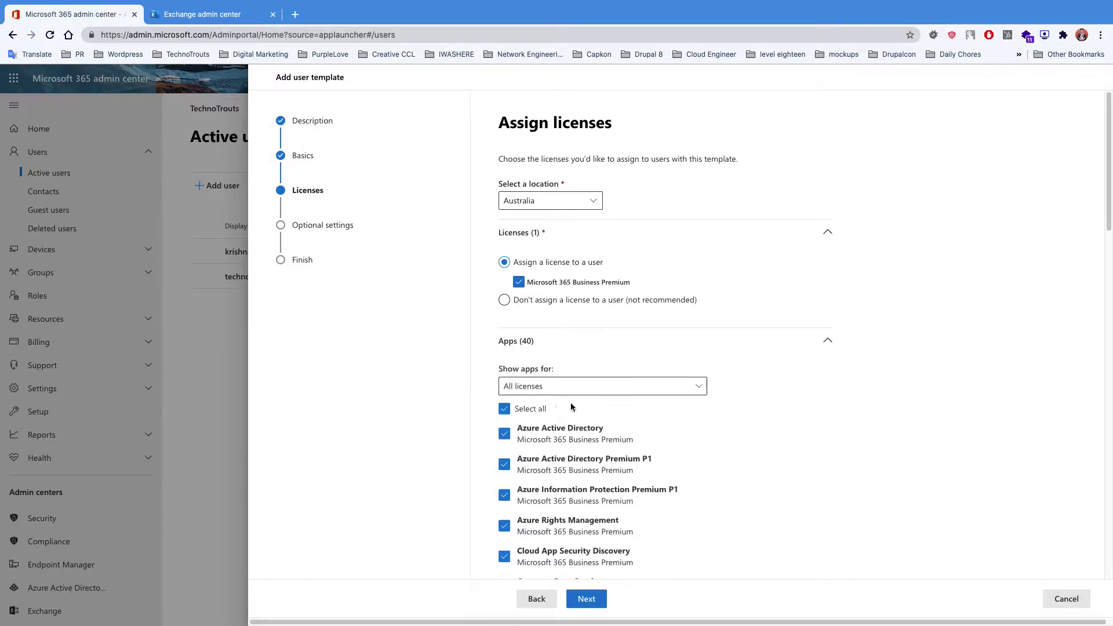
pyautogui.scroll(-2, 522, 394)
pyautogui.click(505, 330)
pyautogui.click(504, 354)
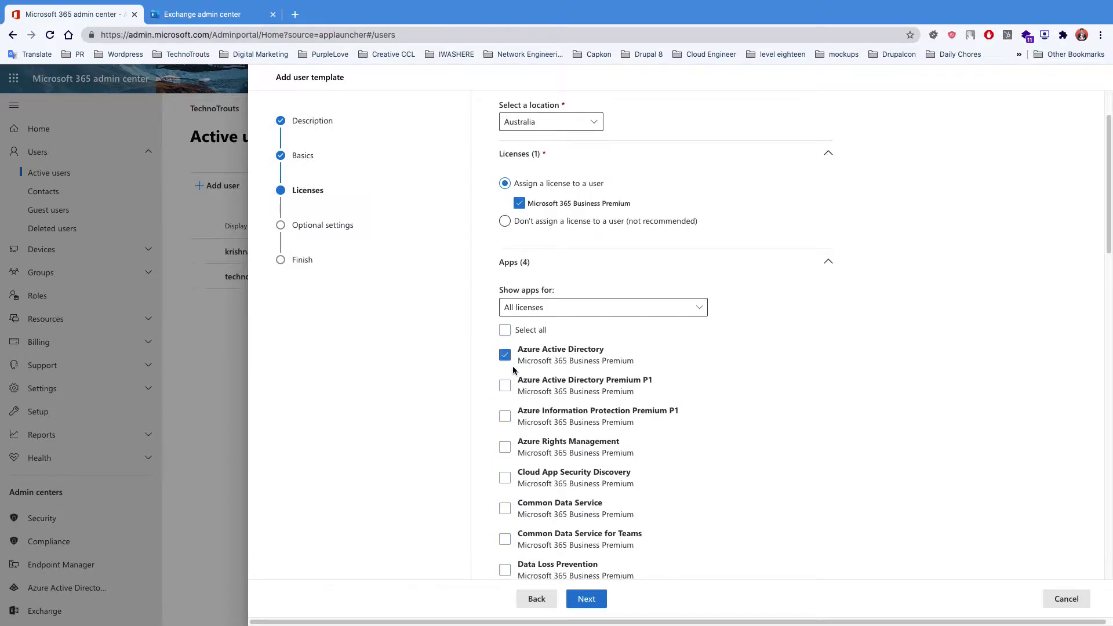
# - Grant template users admin center access with the User admin role, then finish the template
pyautogui.click(339, 226)
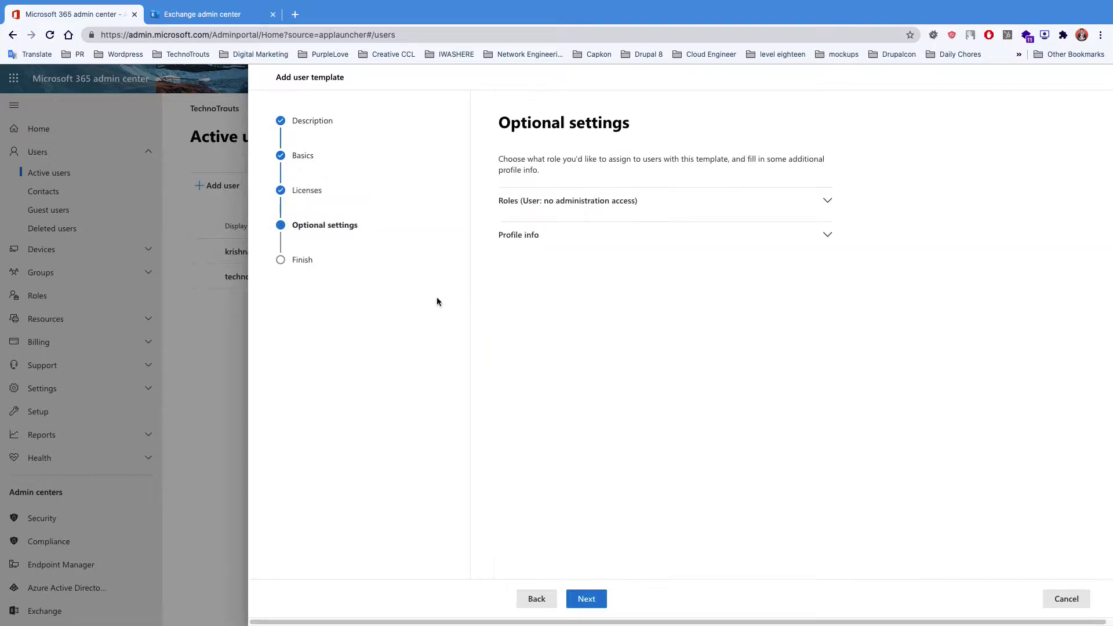
pyautogui.click(600, 211)
pyautogui.click(525, 311)
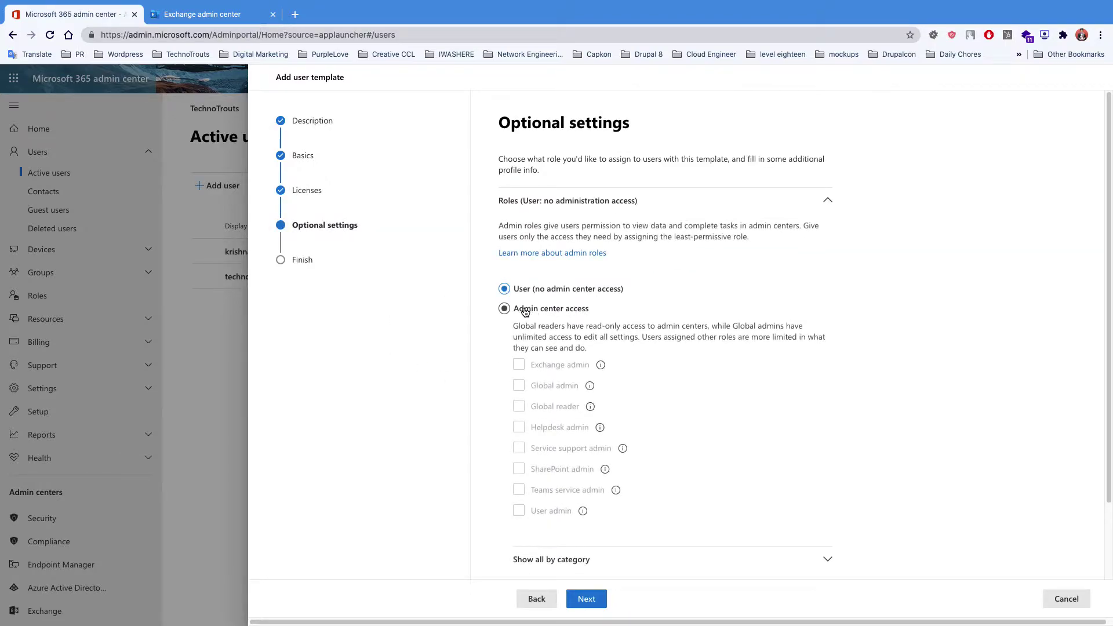
pyautogui.click(520, 511)
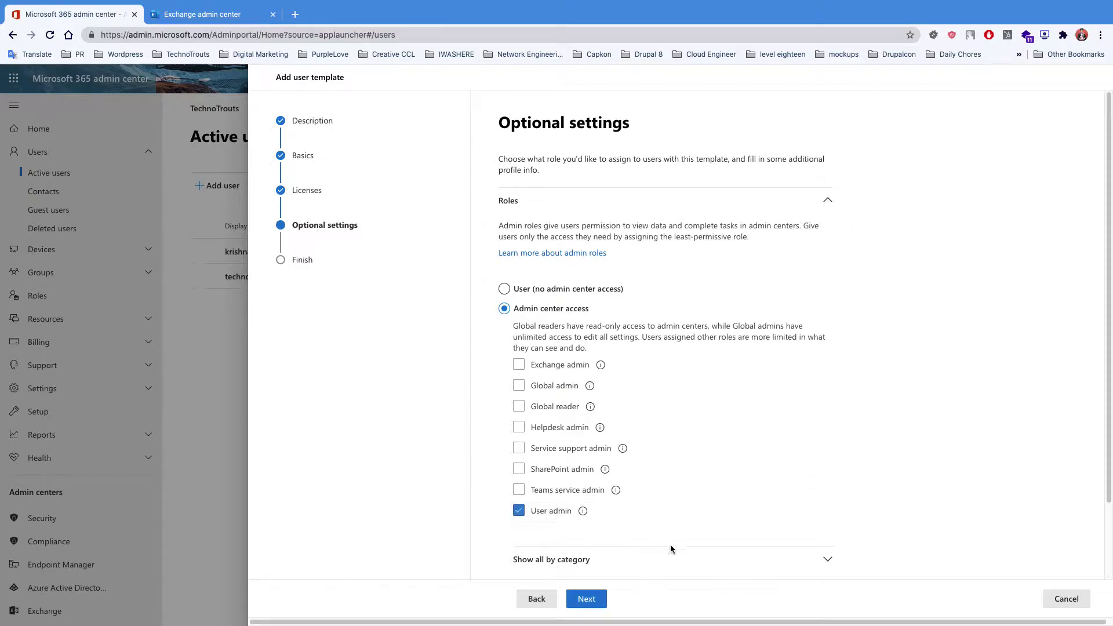
pyautogui.click(591, 600)
pyautogui.click(614, 603)
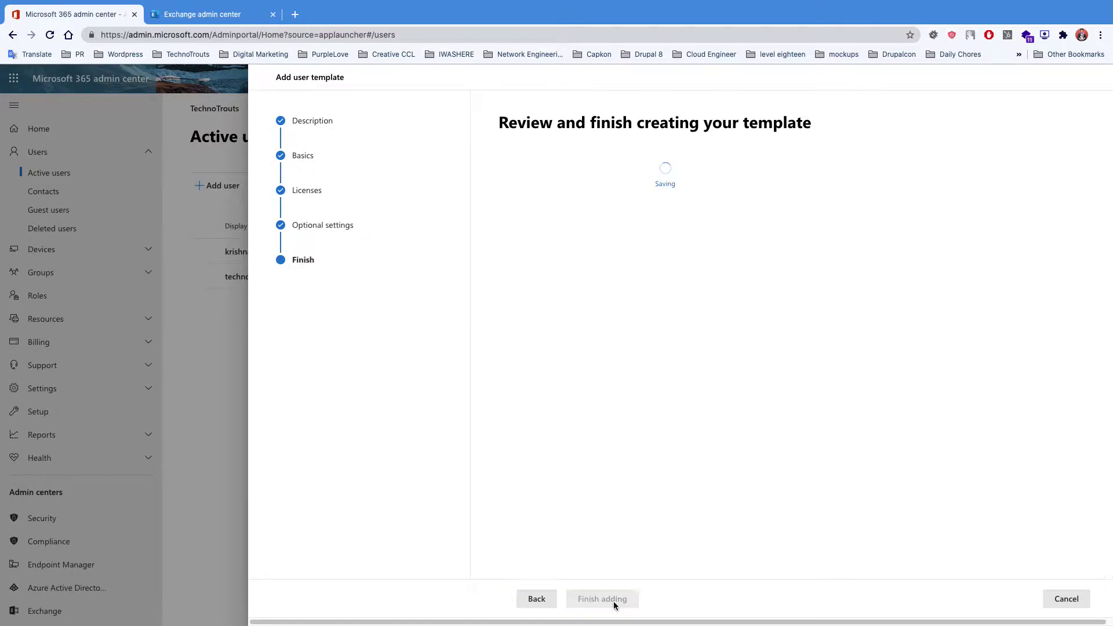
pyautogui.click(543, 598)
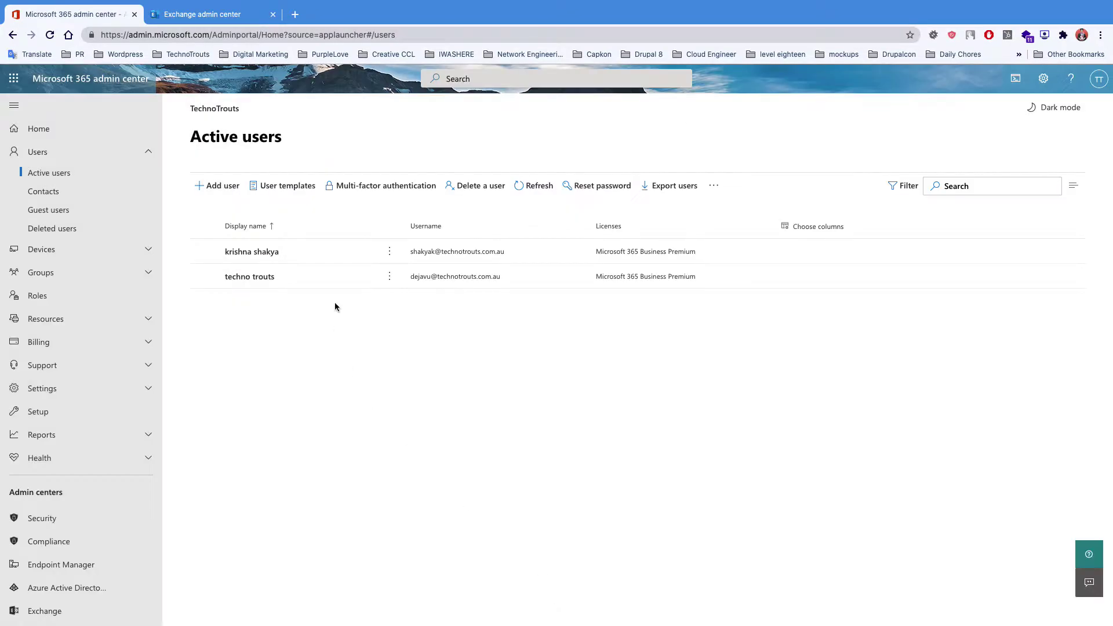
pyautogui.click(281, 185)
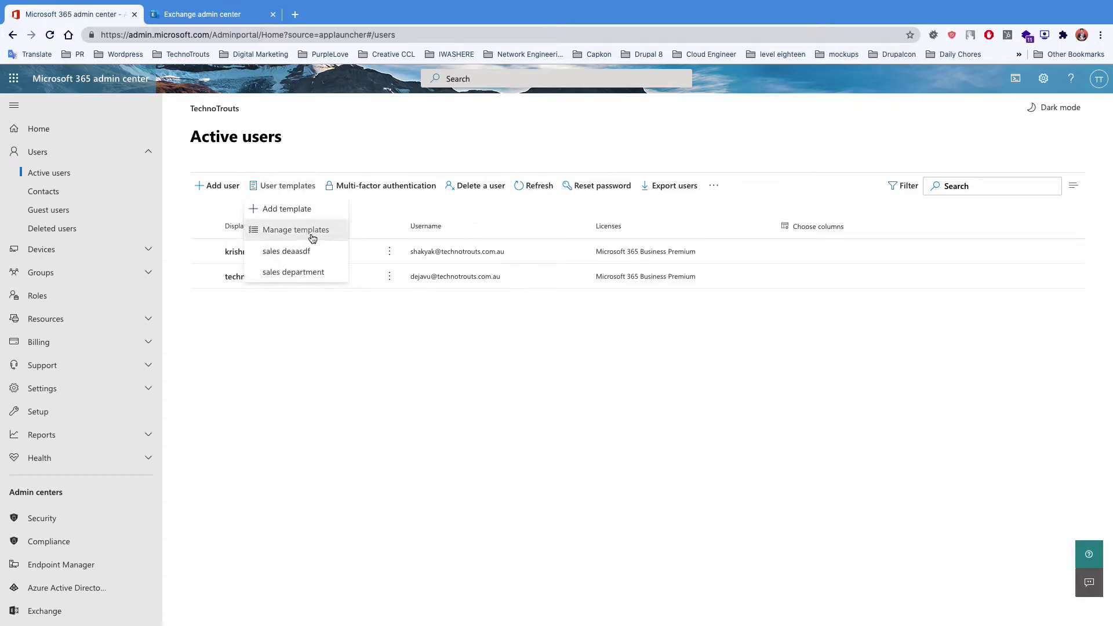
pyautogui.click(302, 277)
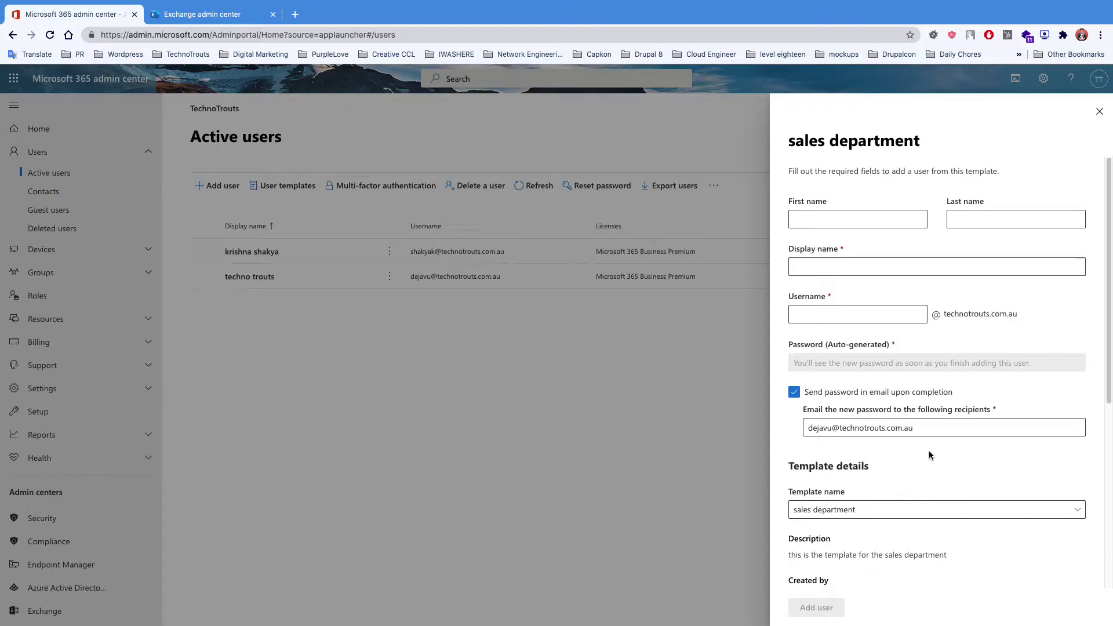
pyautogui.click(1098, 114)
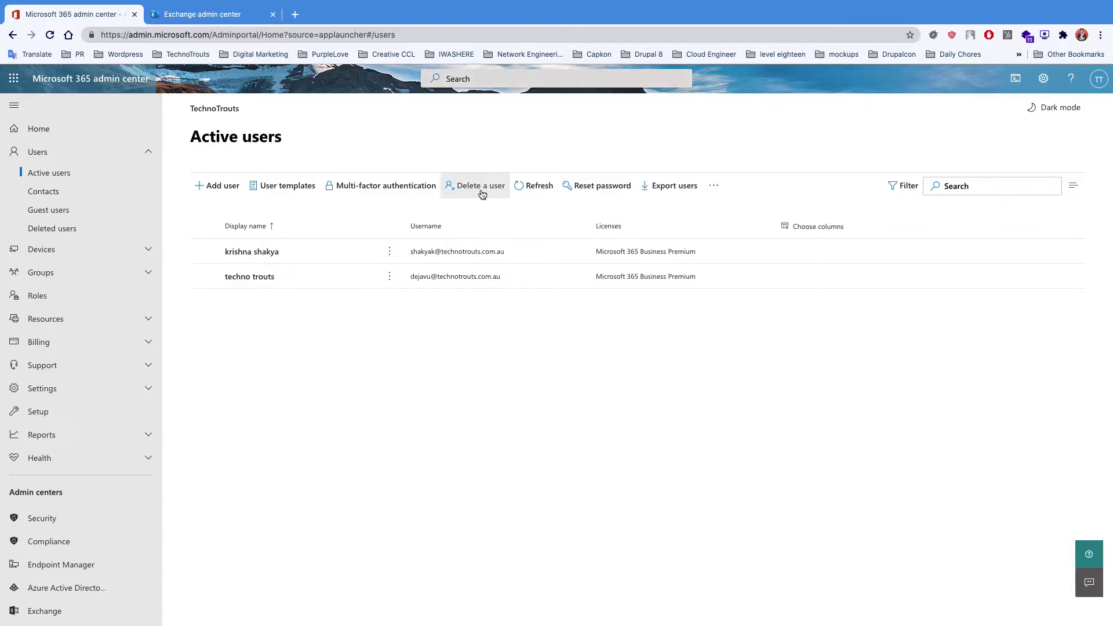
# - Try Export users, dismiss the Export active users prompt, and show the extra user actions
pyautogui.click(204, 252)
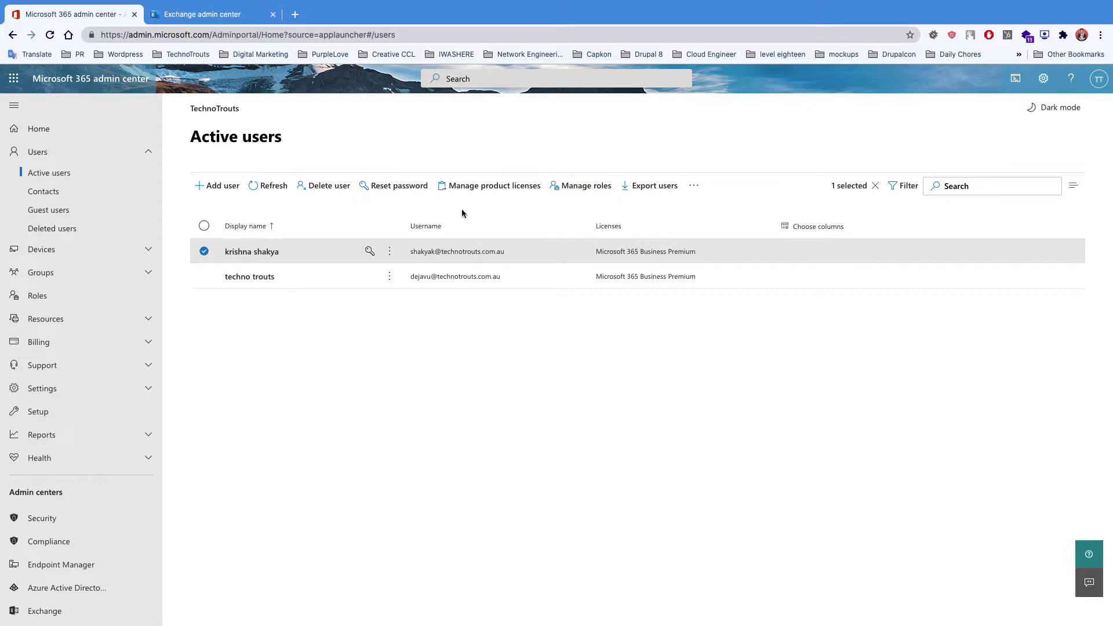
pyautogui.click(203, 251)
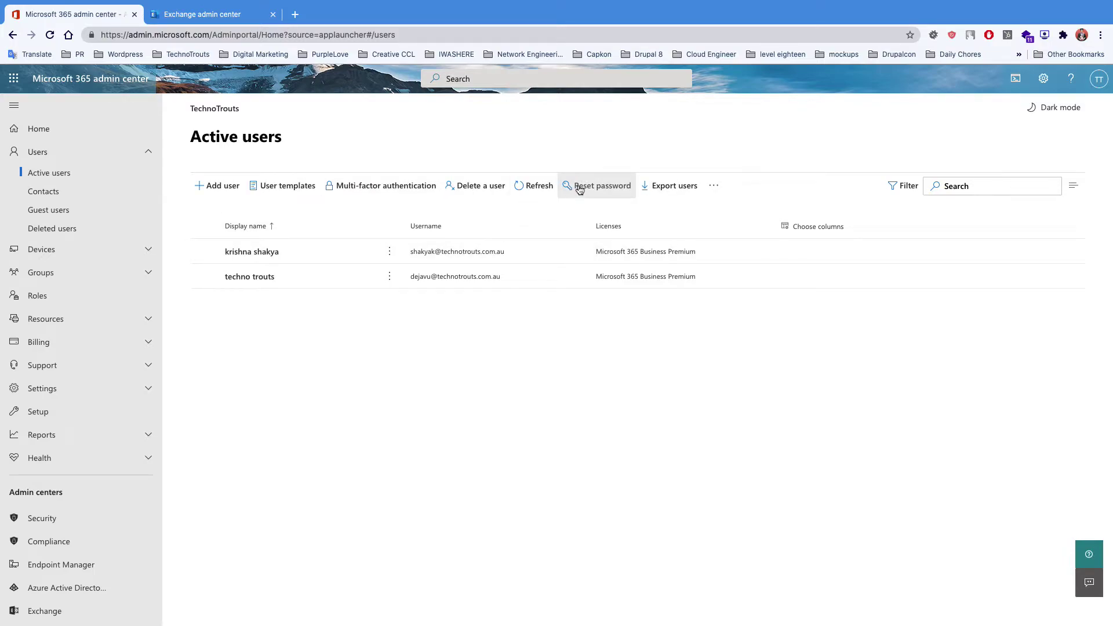
pyautogui.click(686, 191)
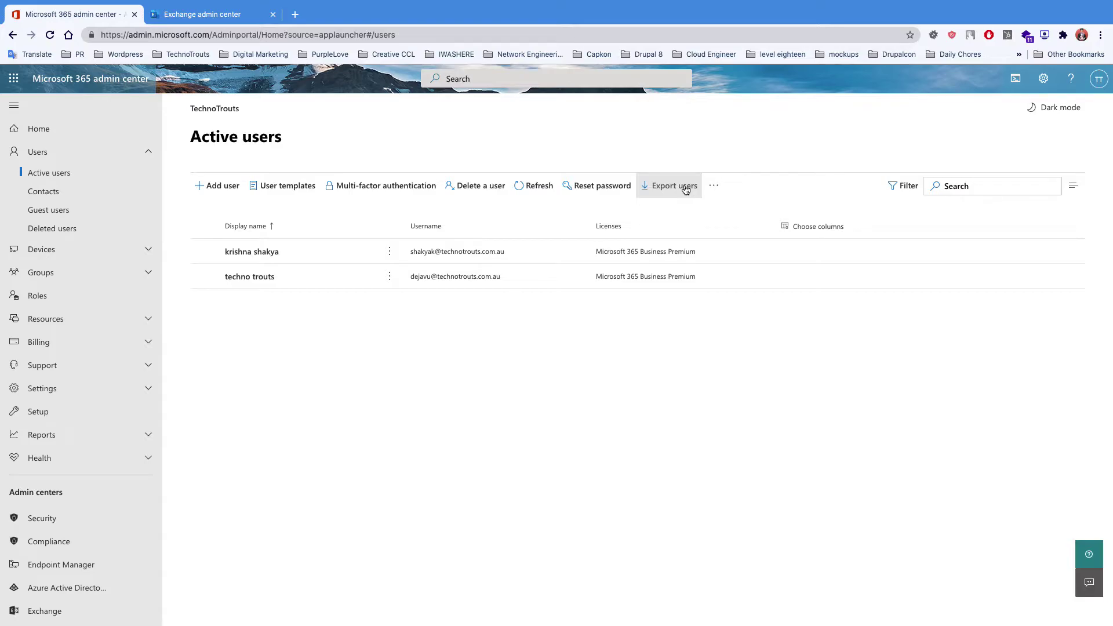
pyautogui.click(686, 189)
pyautogui.click(637, 310)
pyautogui.click(714, 185)
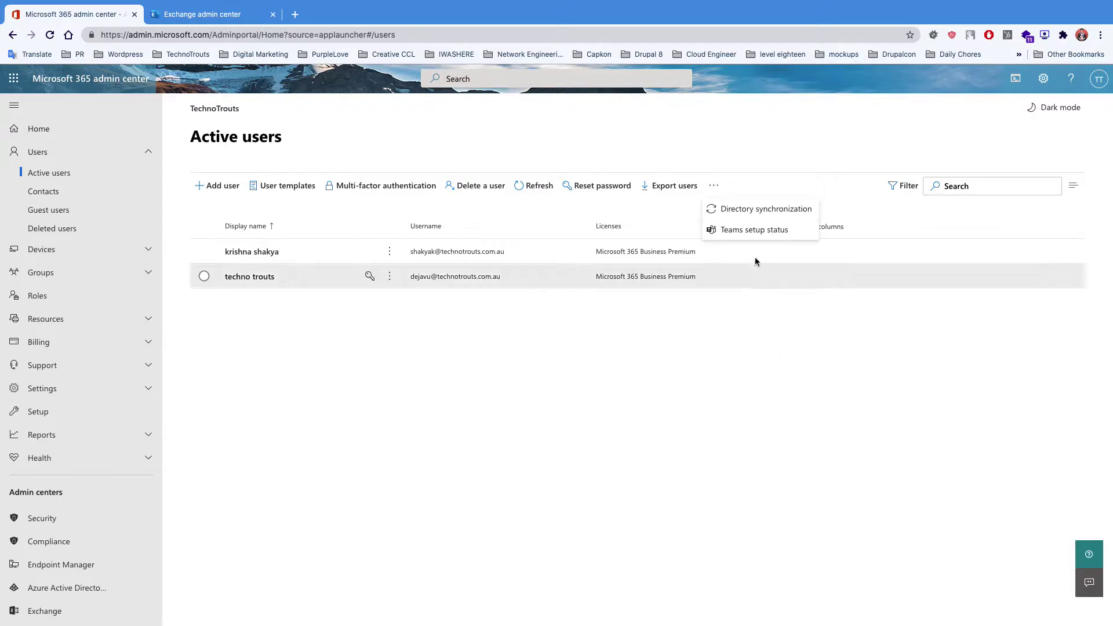
pyautogui.click(779, 232)
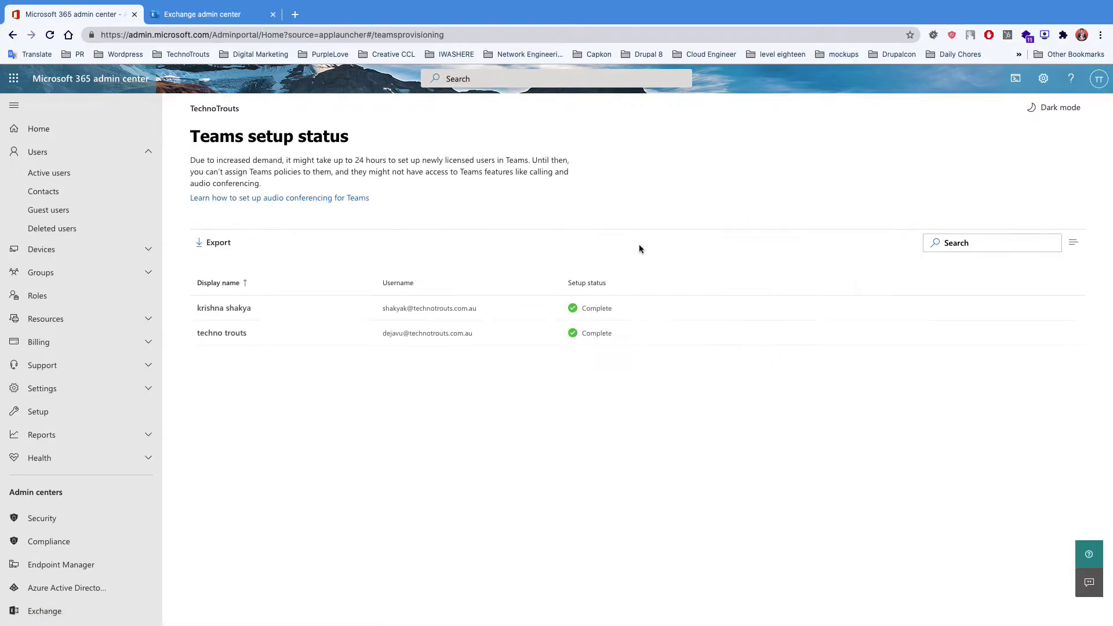
pyautogui.click(14, 78)
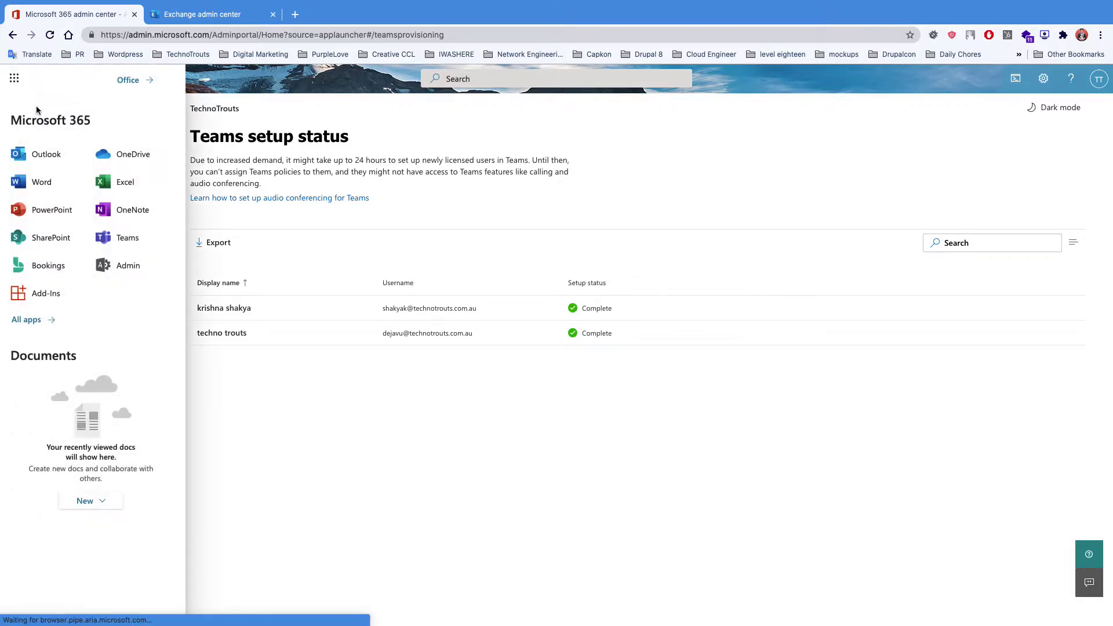
pyautogui.click(370, 392)
pyautogui.click(64, 173)
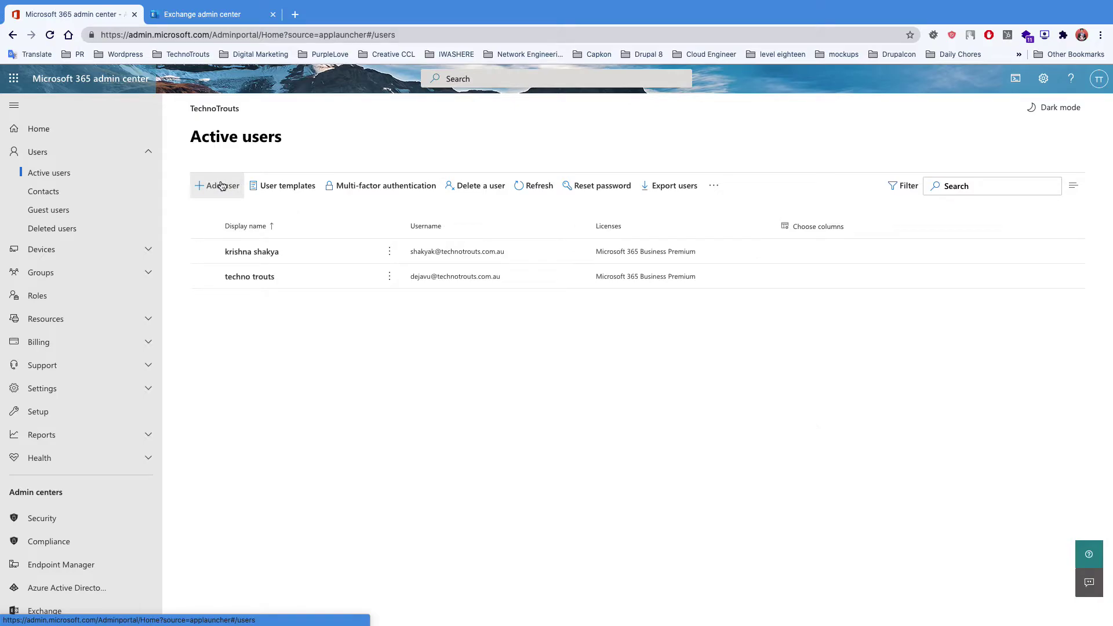
# - Download the Multiple users sample CSV with headers and user information and open it in Numbers
pyautogui.click(221, 184)
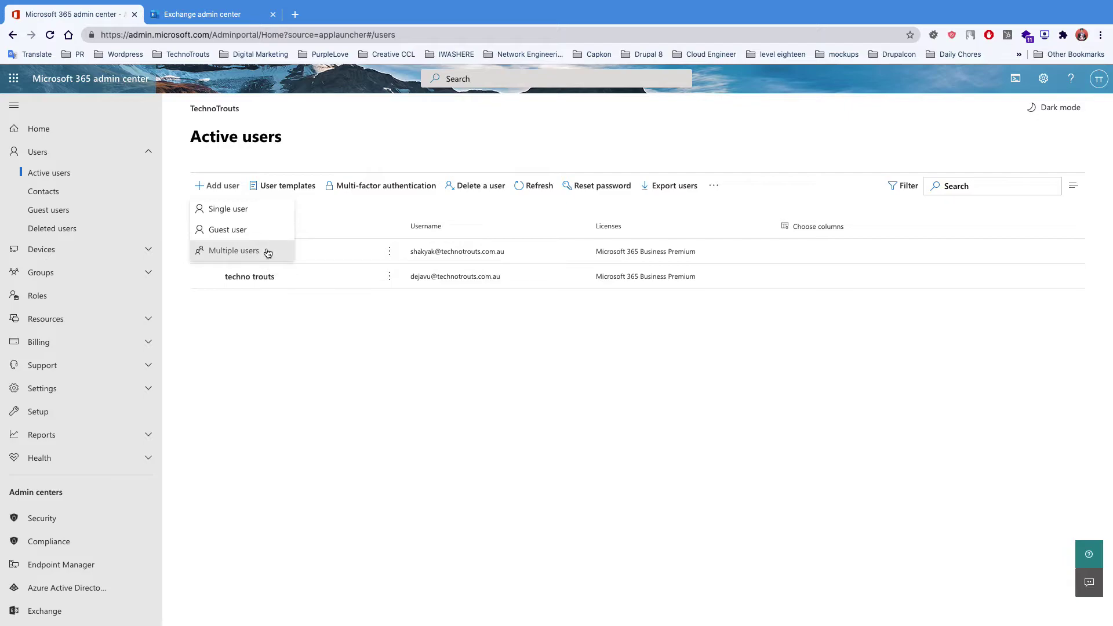
pyautogui.click(268, 253)
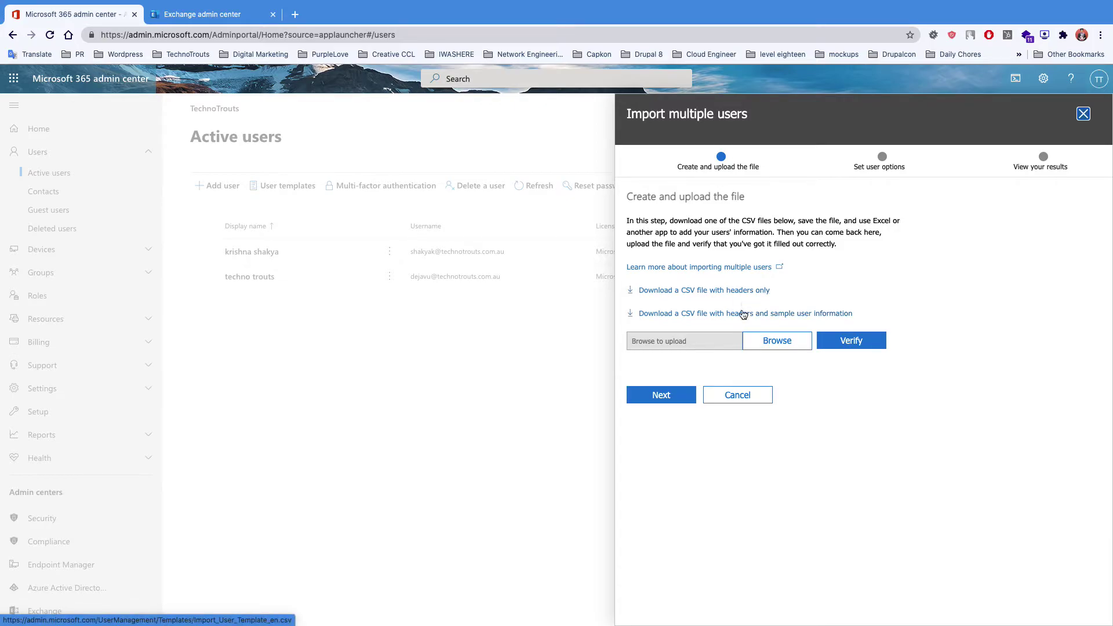
pyautogui.click(740, 314)
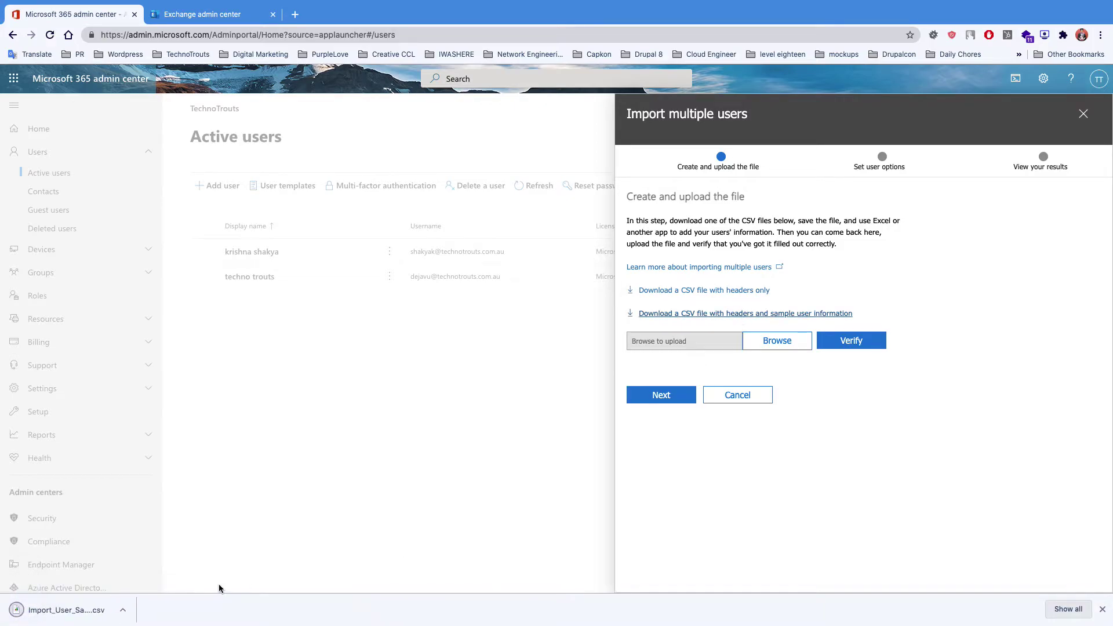
pyautogui.click(87, 607)
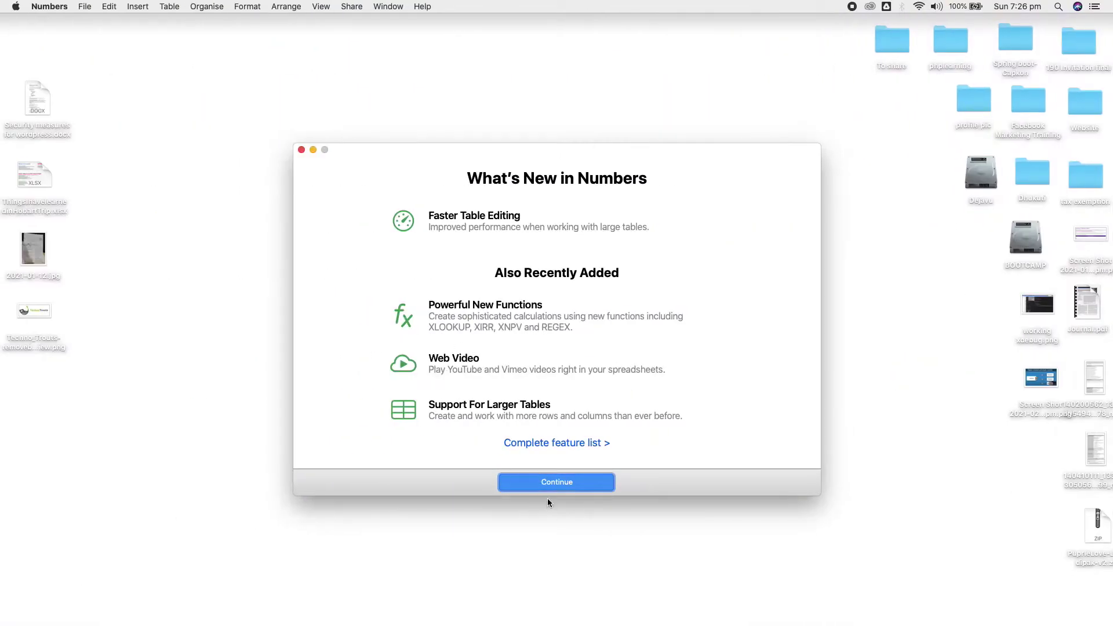
pyautogui.click(546, 485)
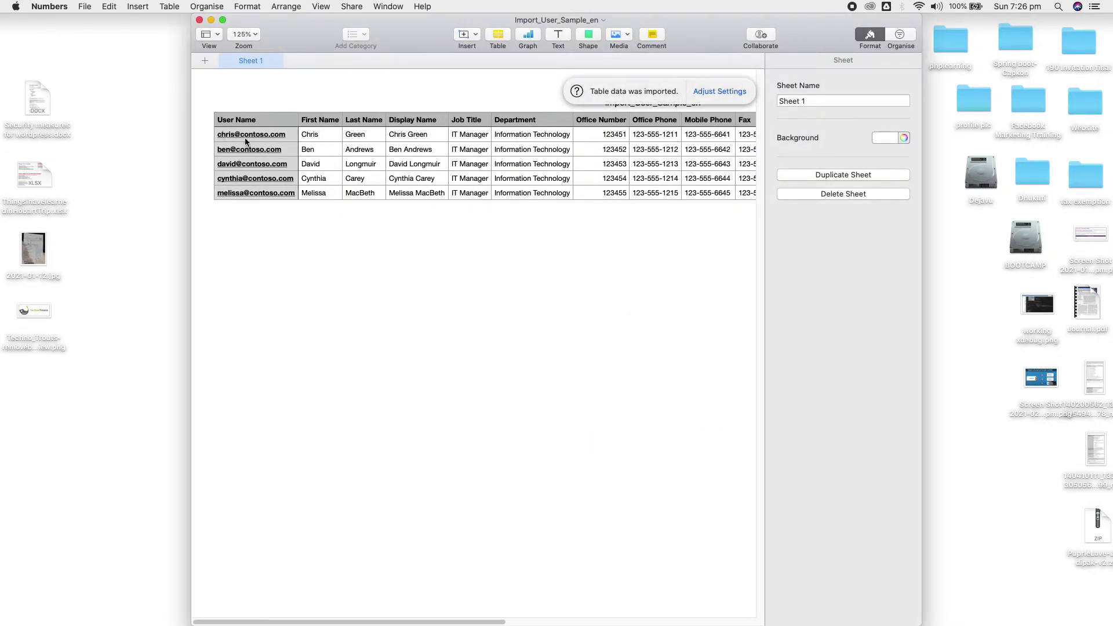
# - Inspect the Import_User_Sample_en table's First Name header cell, then return to Chrome
pyautogui.click(217, 111)
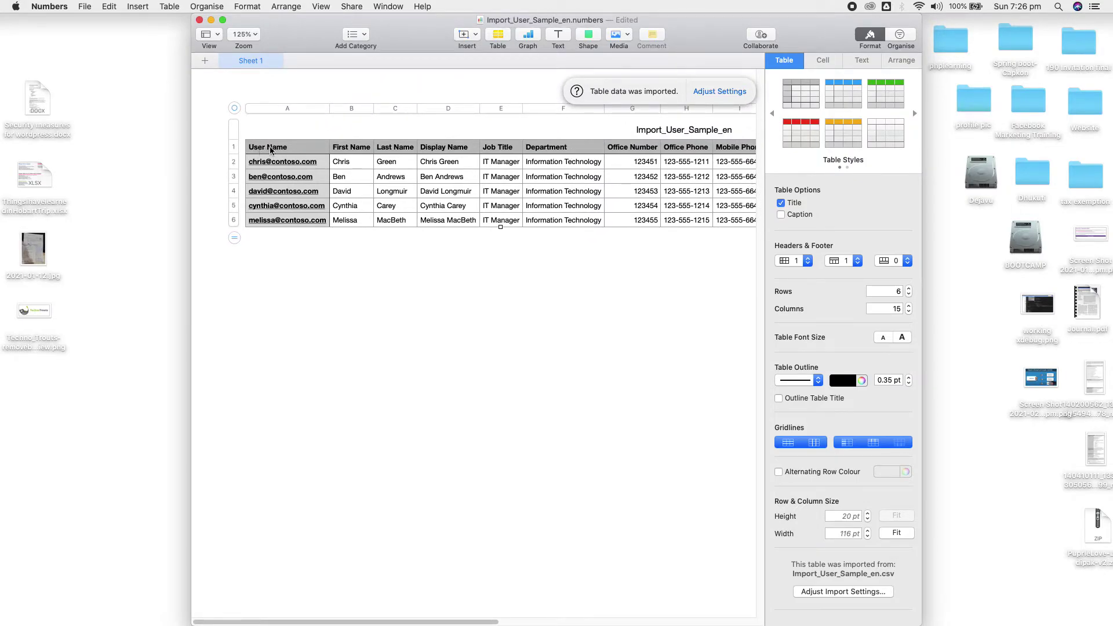
pyautogui.click(343, 148)
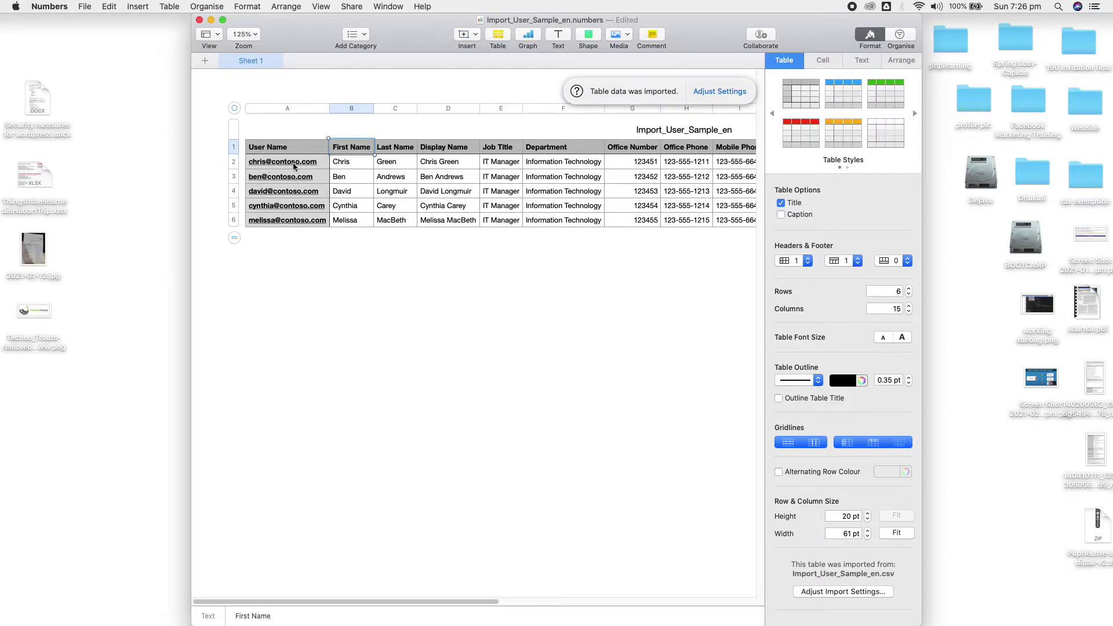
pyautogui.moveTo(1, 305)
pyautogui.click(34, 360)
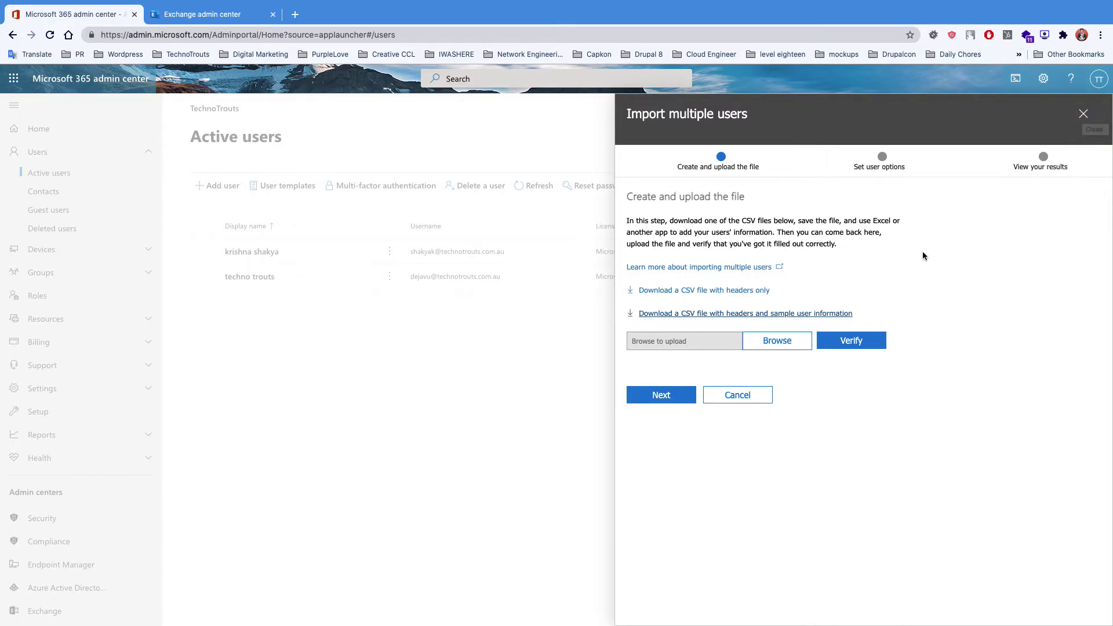
# - Close the Import multiple users panel and bring up the Add user options
pyautogui.click(1084, 115)
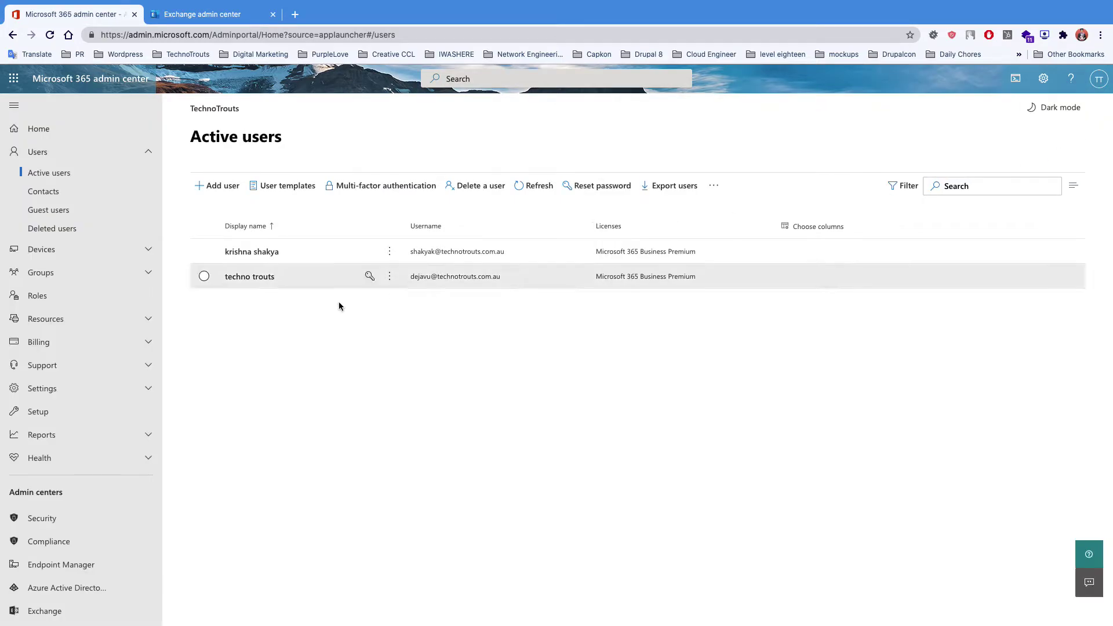
pyautogui.click(717, 196)
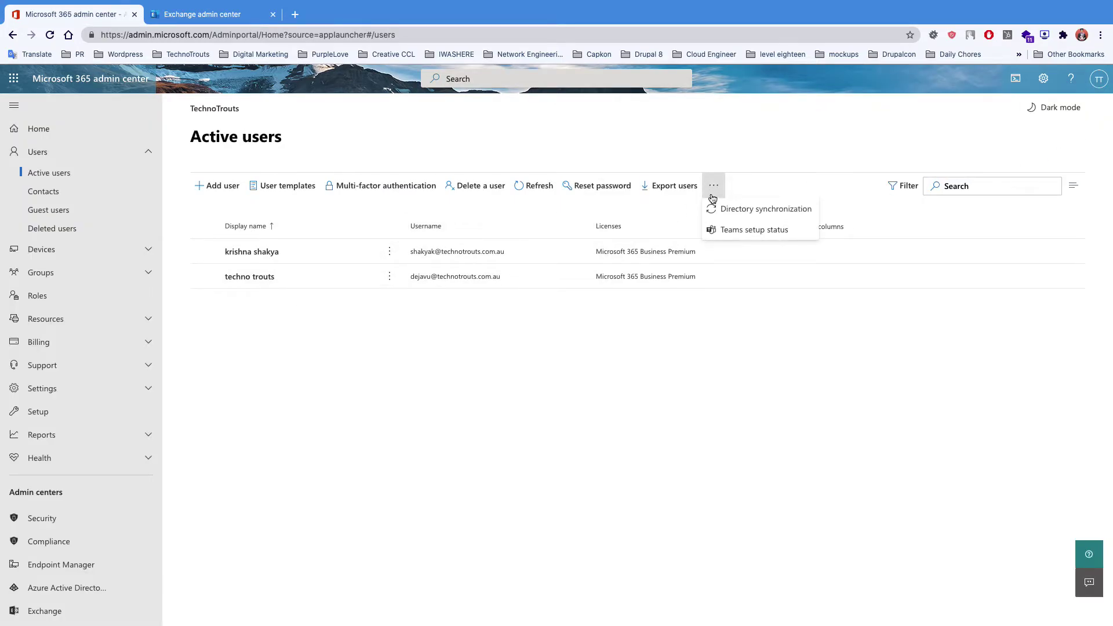
pyautogui.click(235, 186)
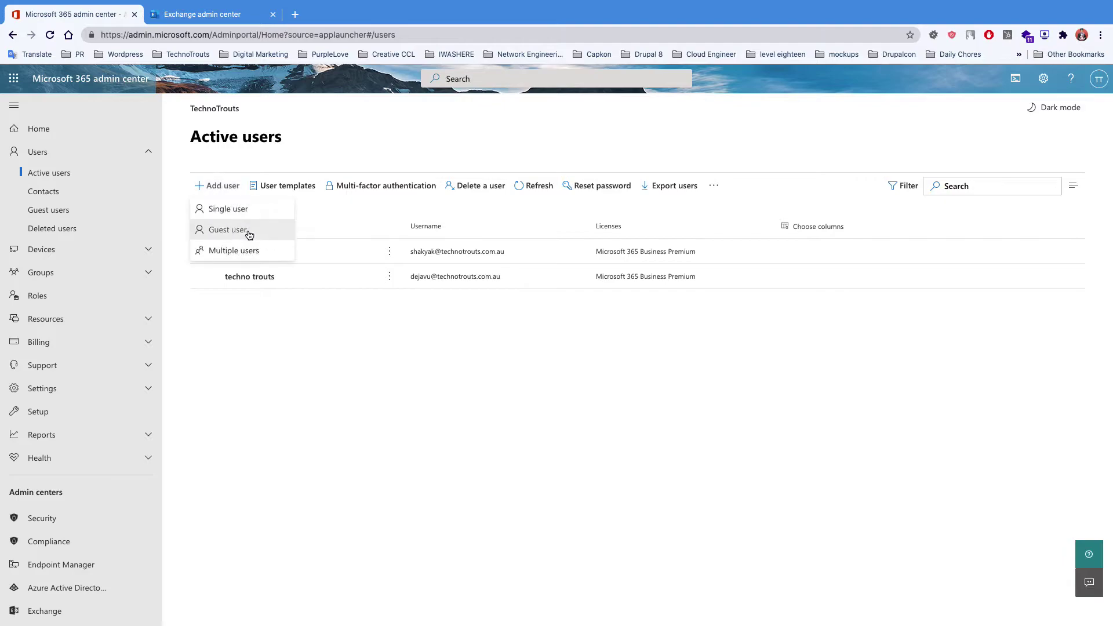
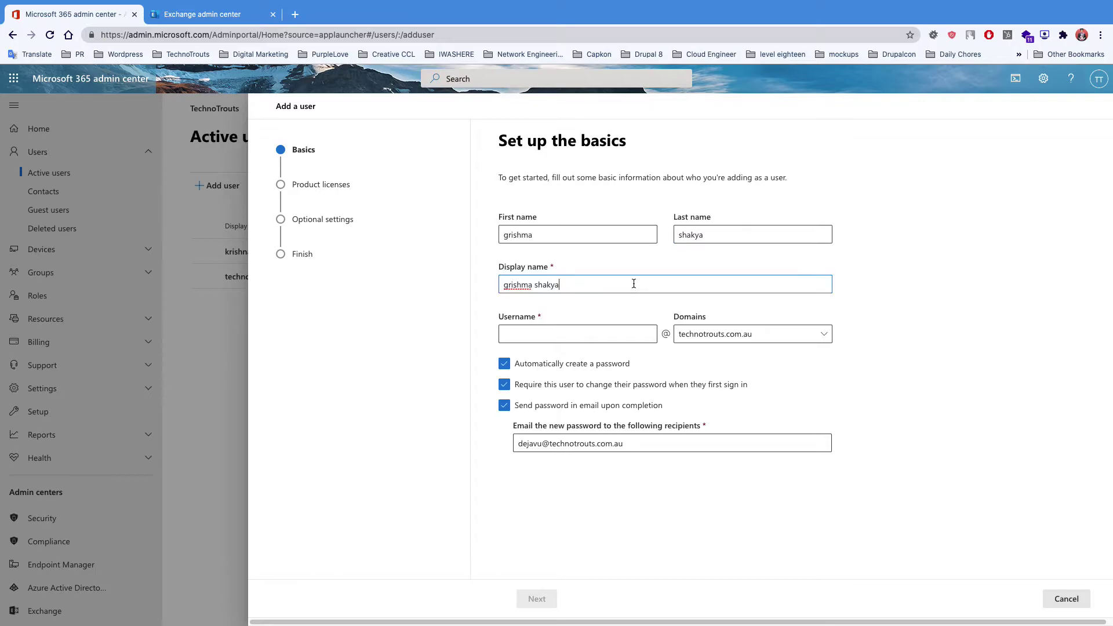
# - Enter the new user's username on technotrouts.com.au, check the password recipient address, and continue
pyautogui.doubleClick(548, 285)
pyautogui.moveTo(489, 283); pyautogui.dragTo(469, 292)
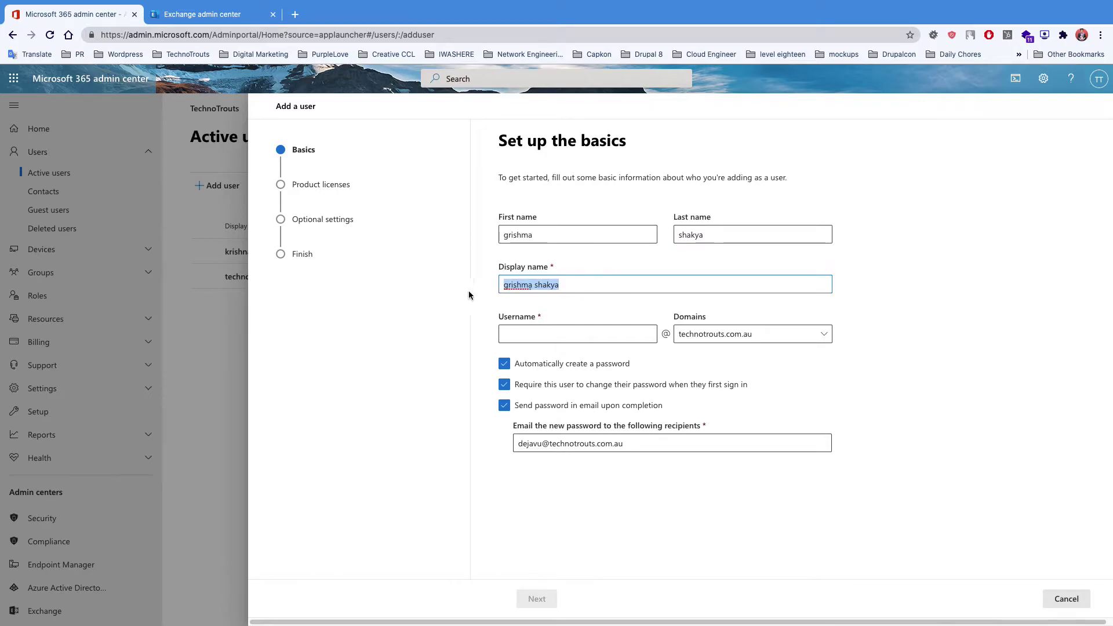
pyautogui.click(576, 333)
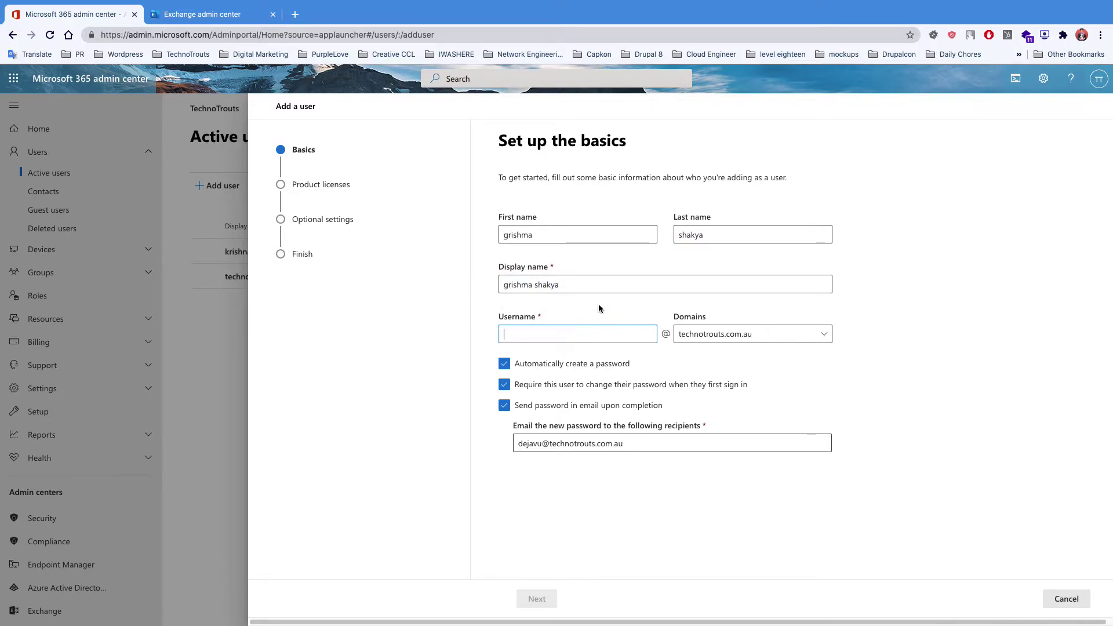
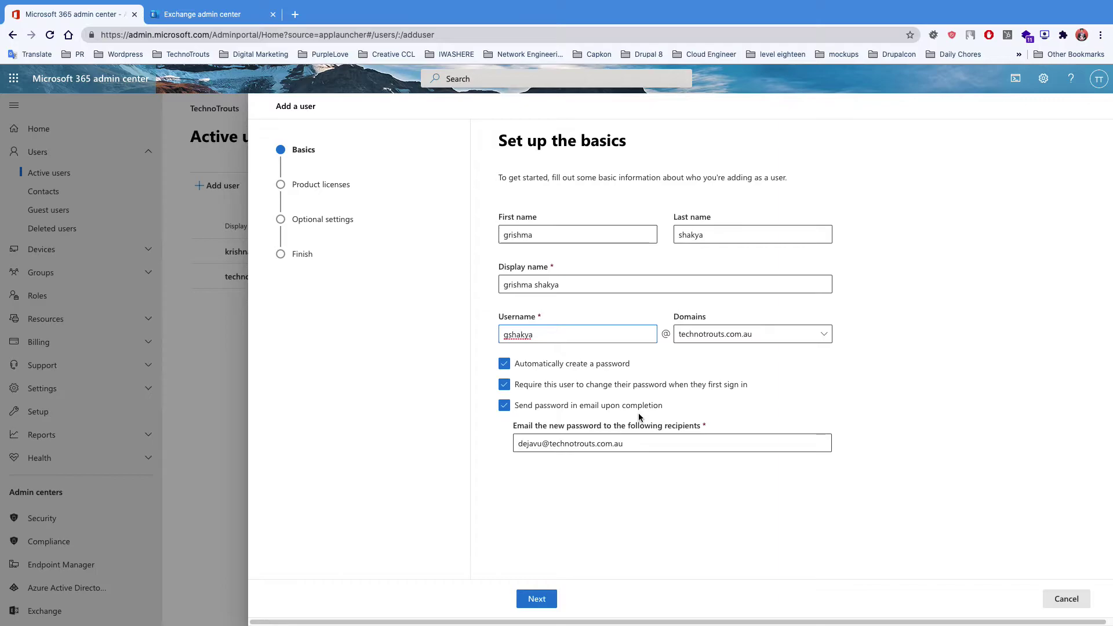
pyautogui.click(517, 444)
pyautogui.doubleClick(517, 444)
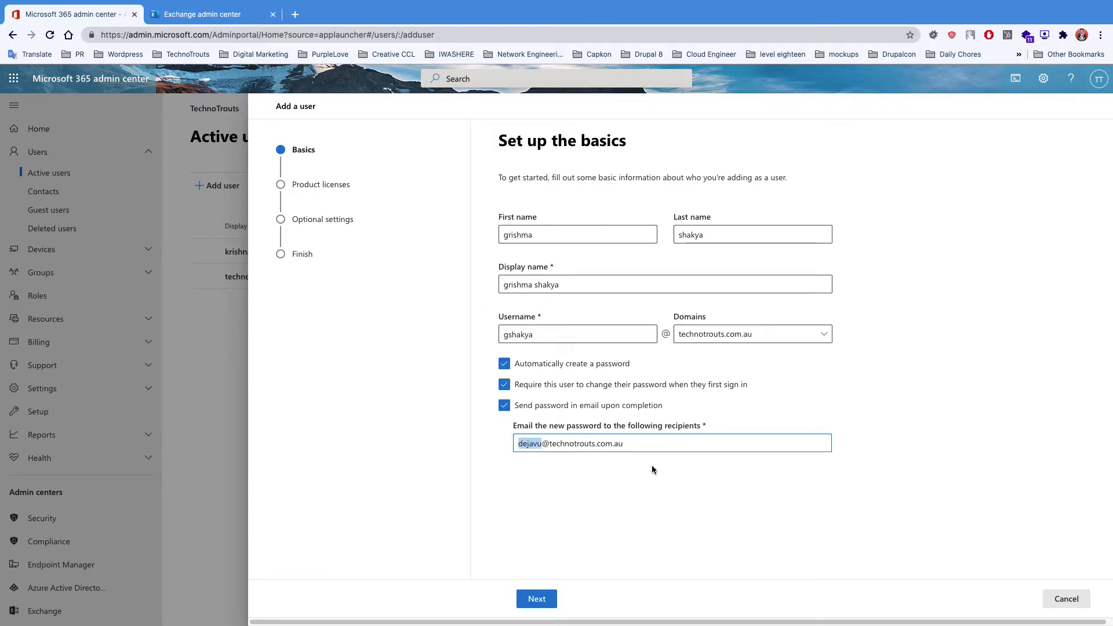
pyautogui.click(529, 436)
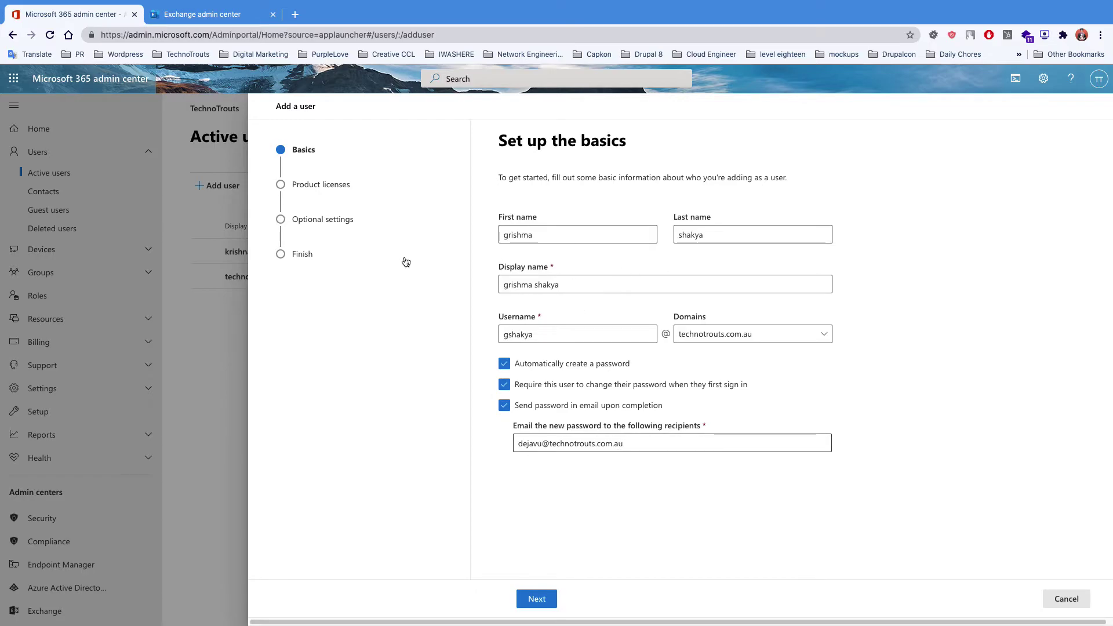
pyautogui.click(537, 598)
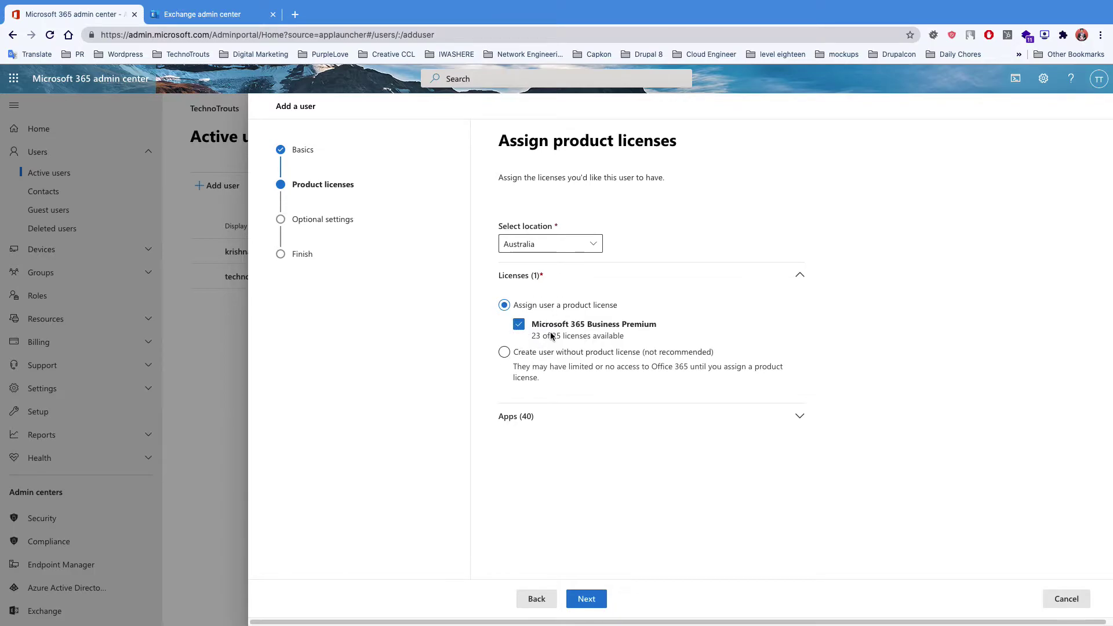
# - Keep Microsoft 365 Business Premium with all 40 included apps enabled and continue
pyautogui.click(524, 418)
pyautogui.scroll(-4, 600, 396)
pyautogui.scroll(4, 593, 398)
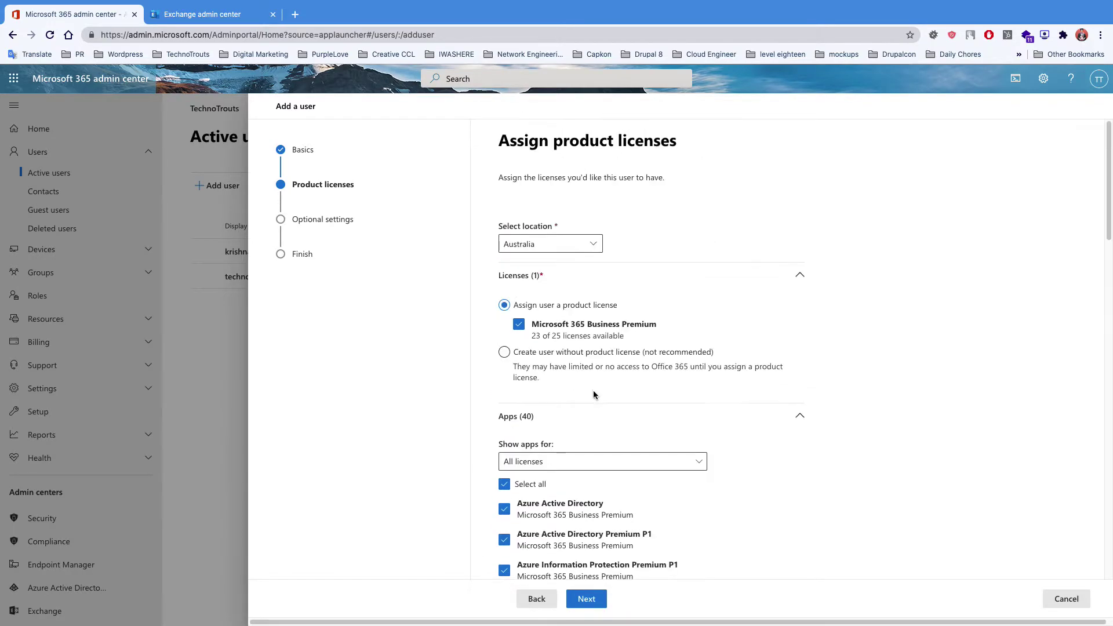
pyautogui.scroll(-1, 537, 432)
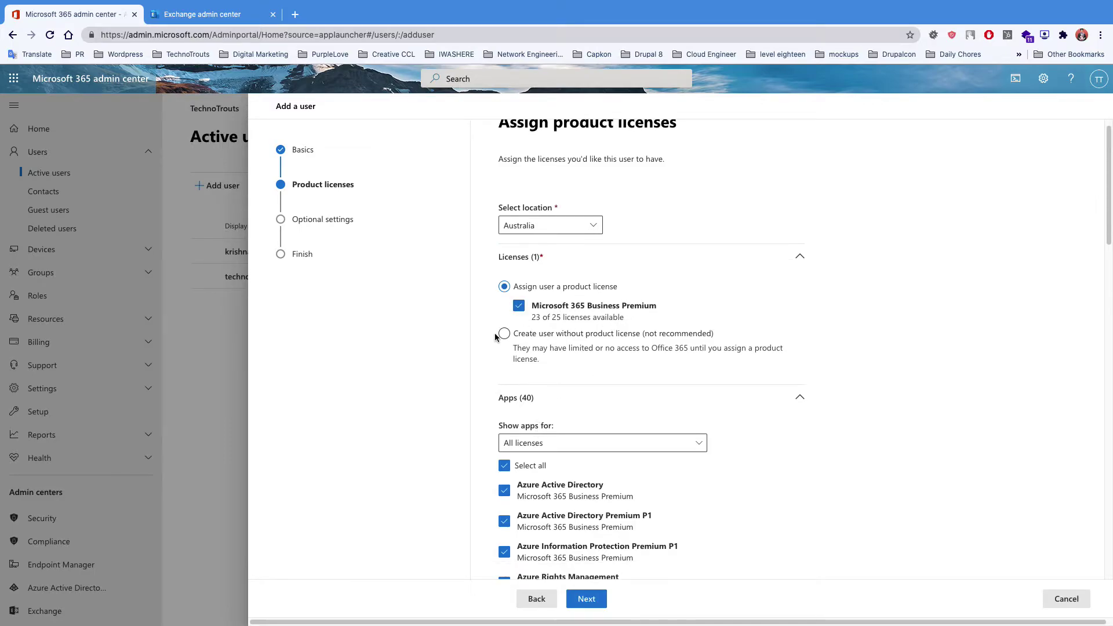
pyautogui.scroll(-3, 501, 347)
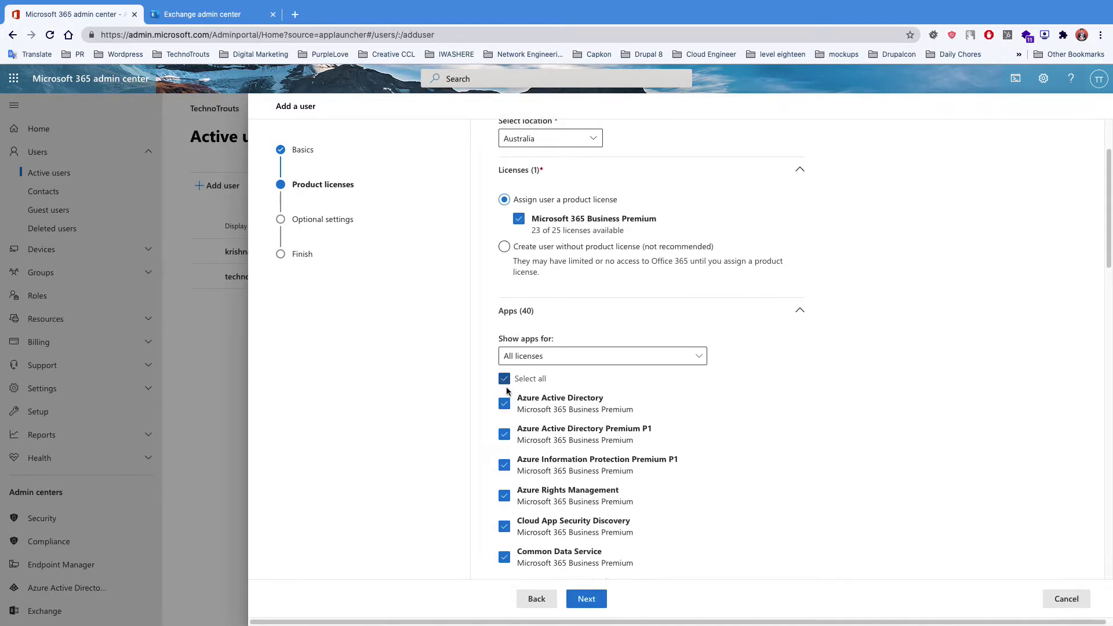
pyautogui.click(503, 378)
pyautogui.click(503, 378)
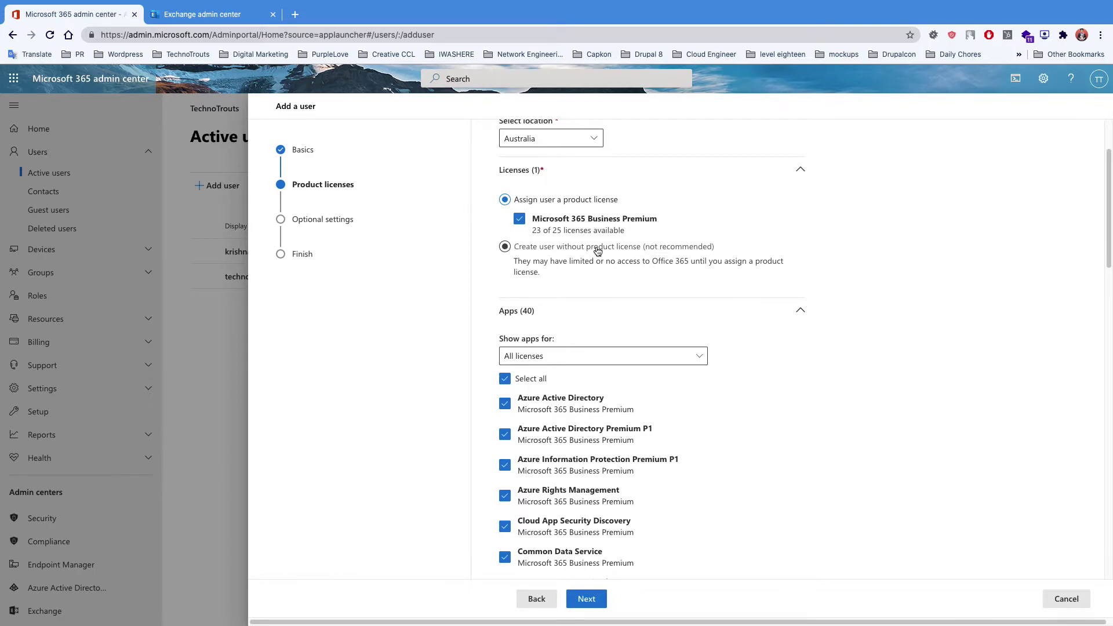
pyautogui.click(329, 225)
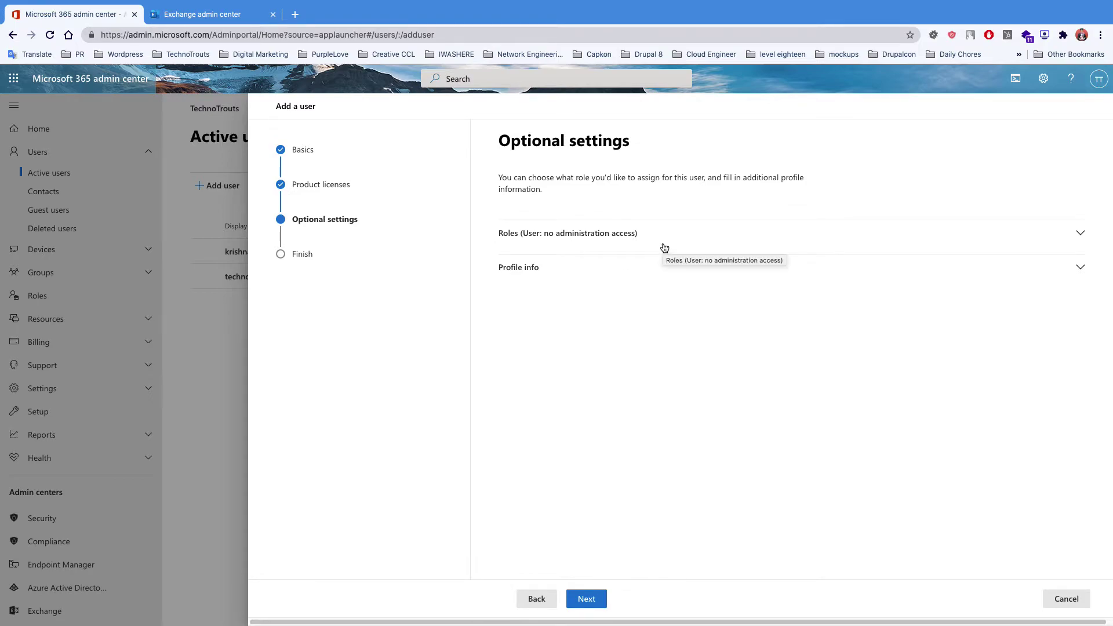
# - Expand the Roles section and read the descriptions of the admin center roles
pyautogui.click(702, 242)
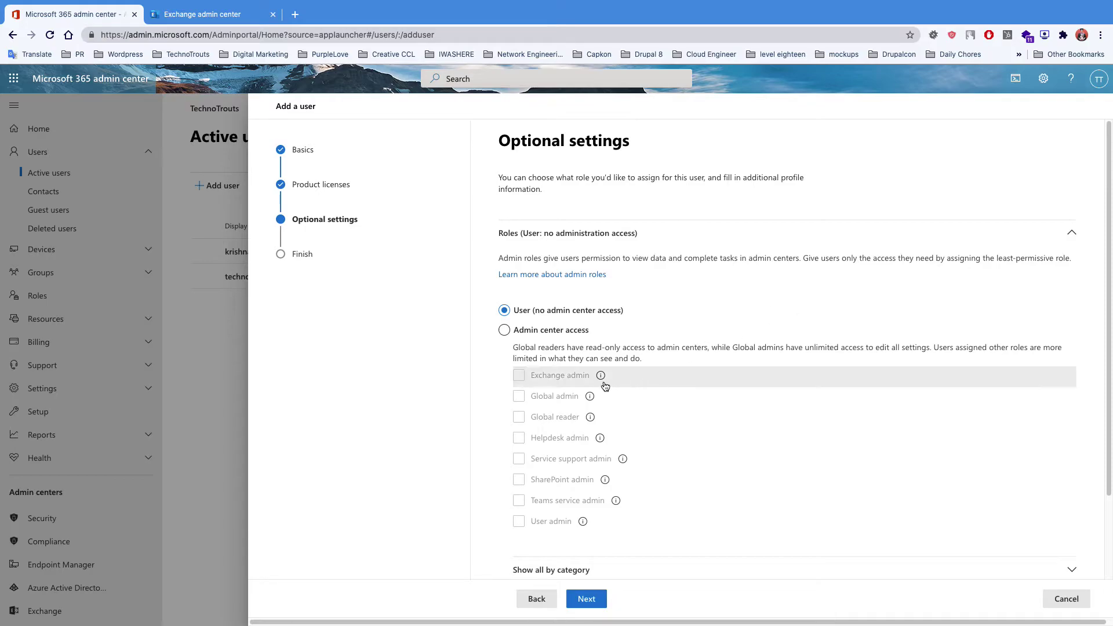
pyautogui.moveTo(601, 378)
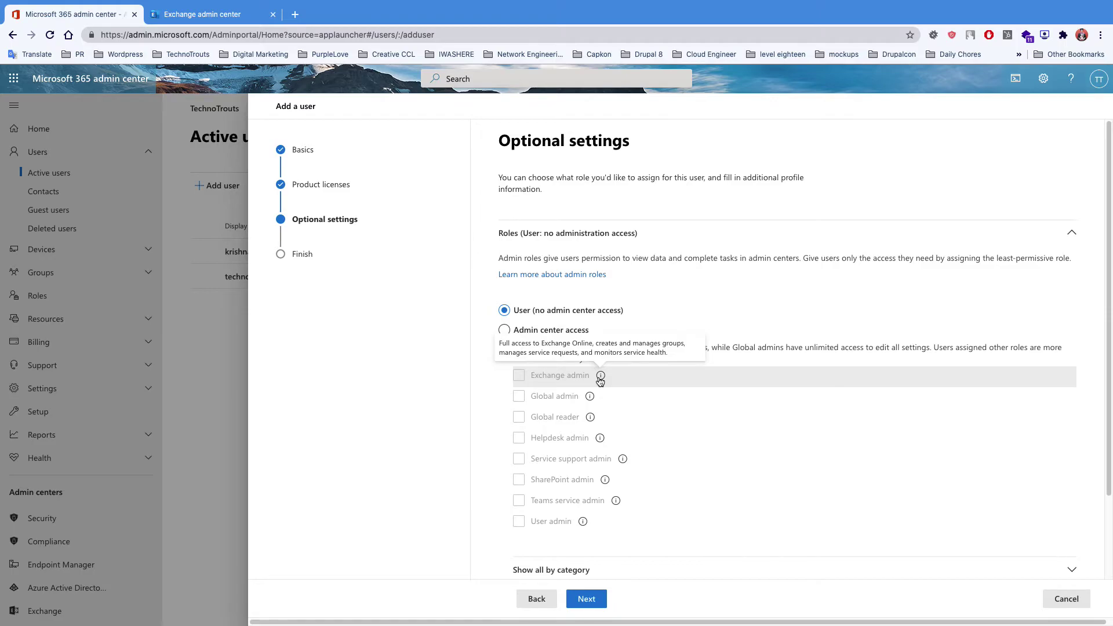
pyautogui.scroll(-2, 628, 412)
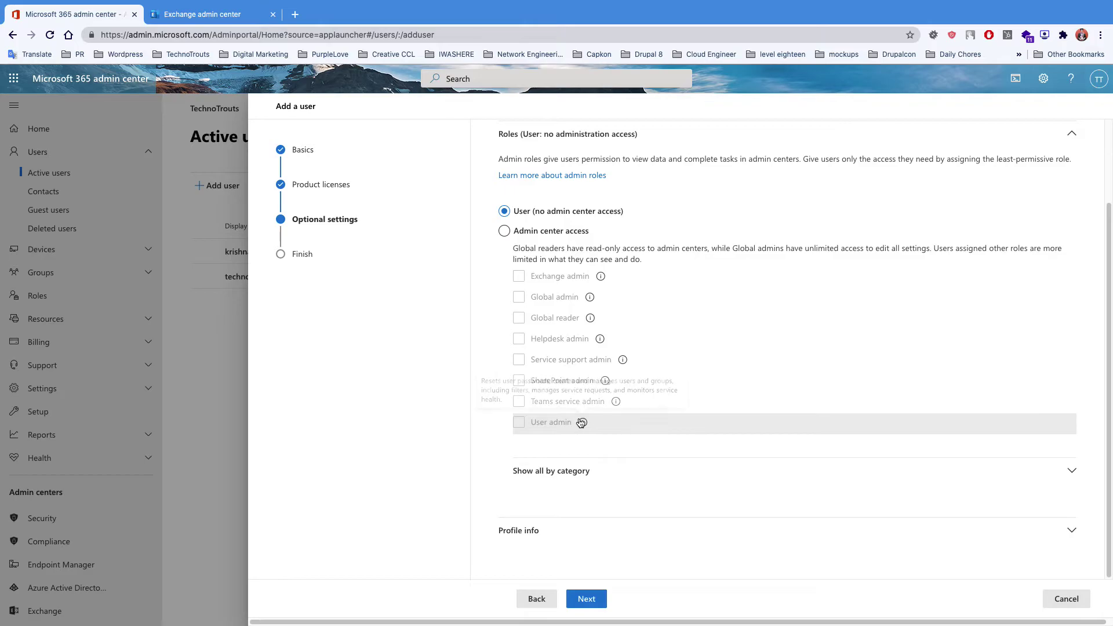
pyautogui.moveTo(605, 402)
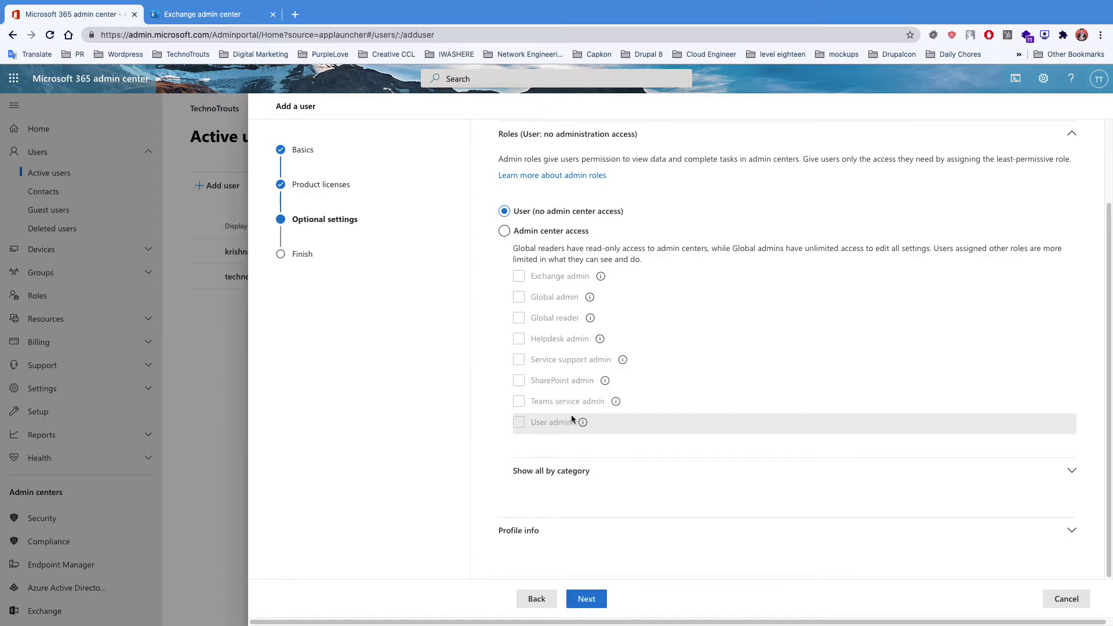
# - Show all admin roles grouped by category and look through the list
pyautogui.click(581, 483)
pyautogui.scroll(-2, 650, 464)
pyautogui.moveTo(598, 462)
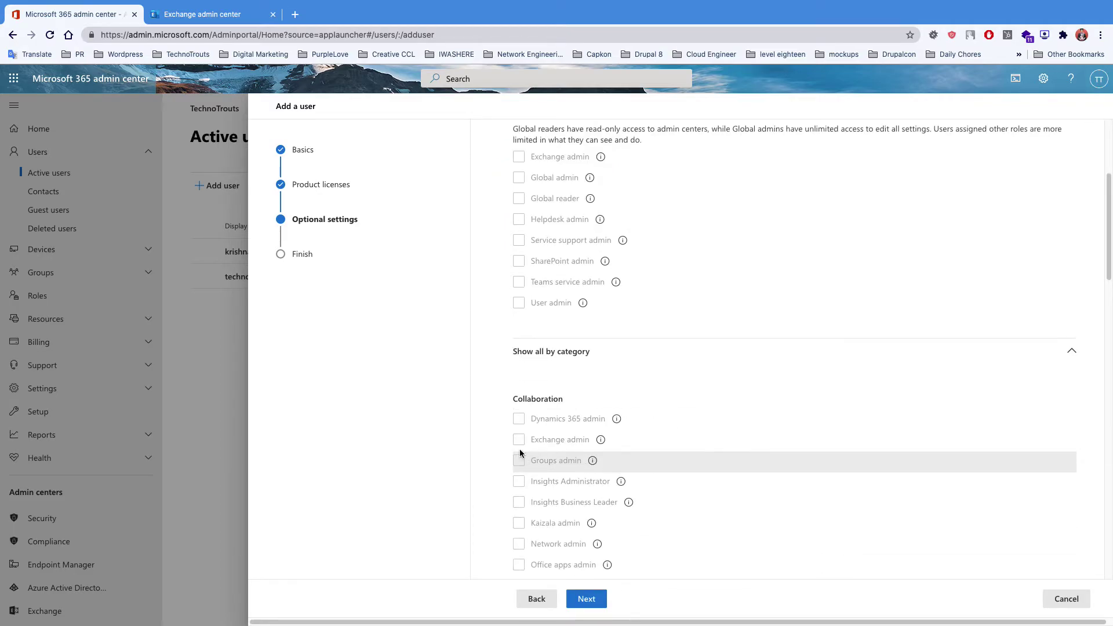
pyautogui.scroll(1, 585, 347)
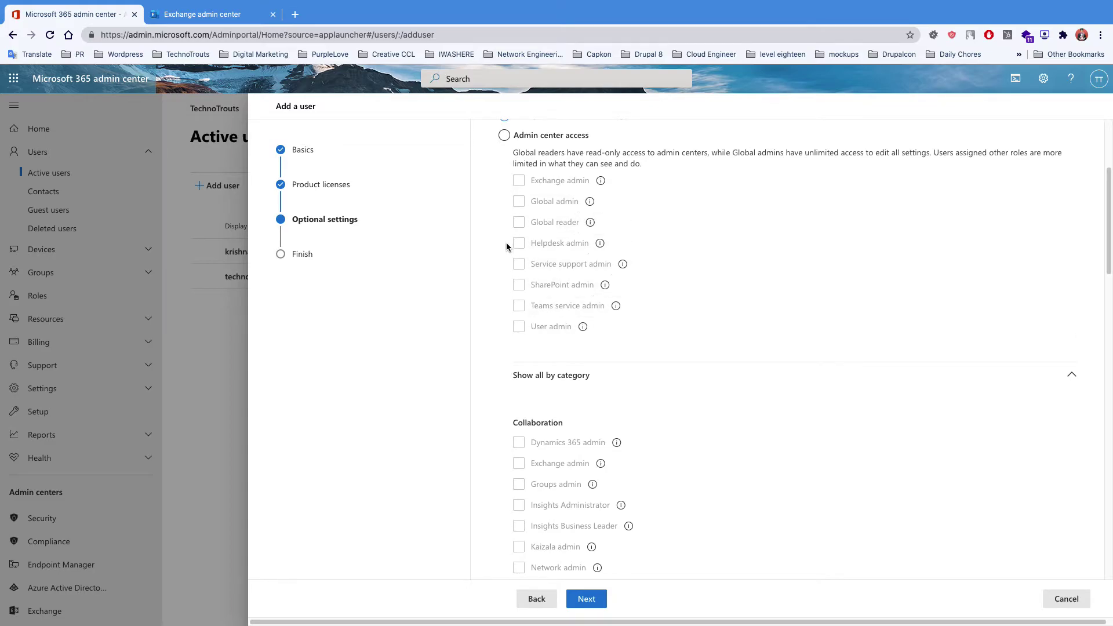
pyautogui.scroll(-4, 504, 366)
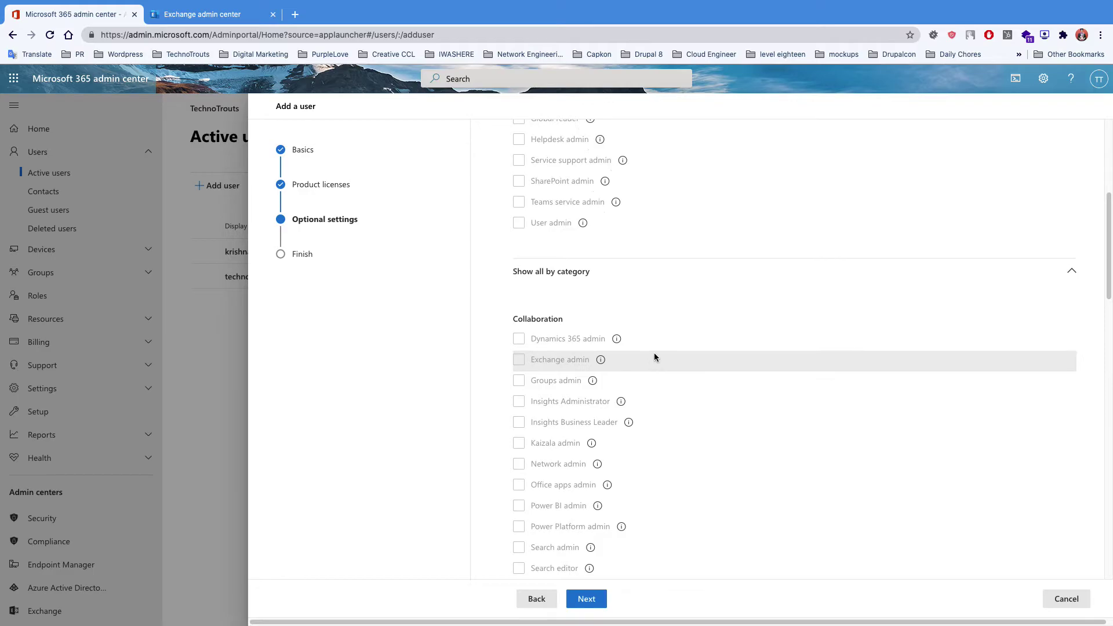
pyautogui.scroll(-1, 714, 436)
pyautogui.scroll(-3, 702, 438)
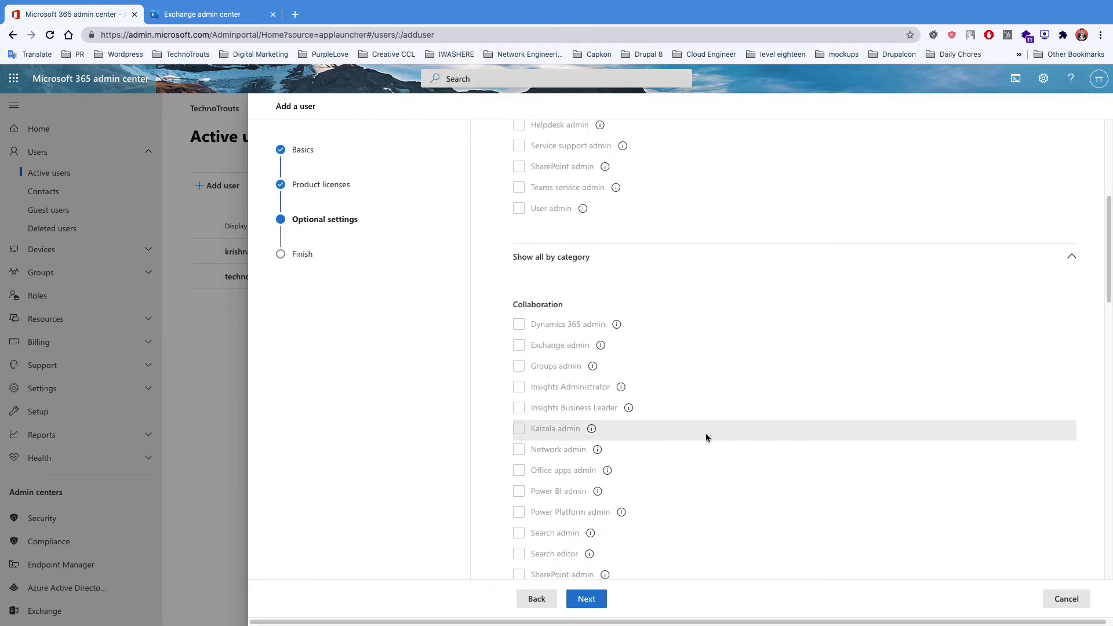
pyautogui.scroll(-10, 614, 435)
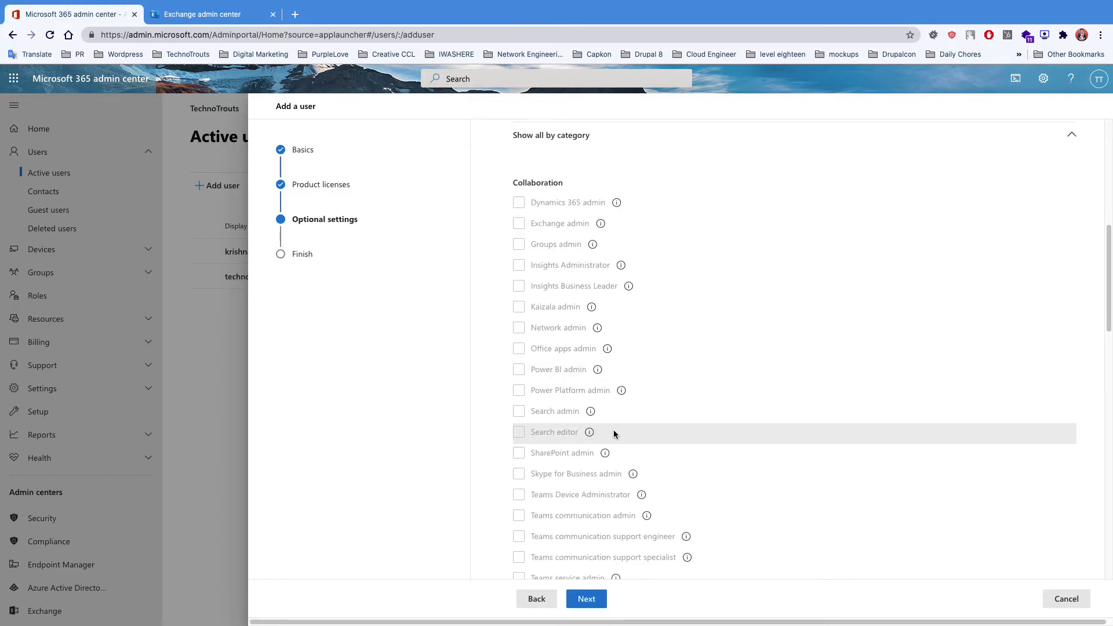
pyautogui.scroll(1, 603, 426)
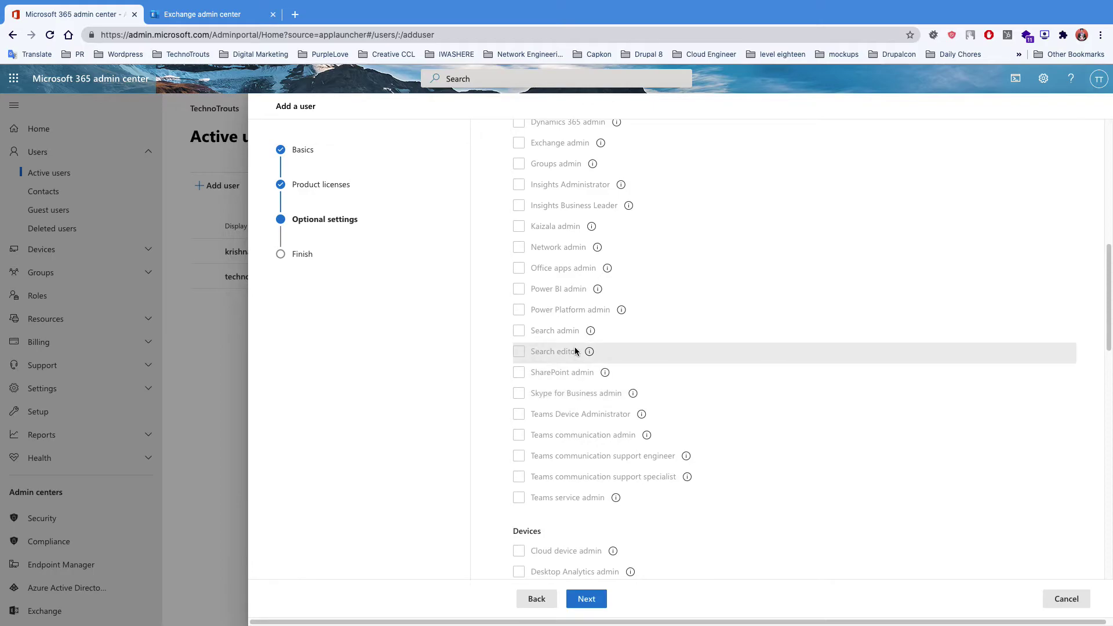
pyautogui.moveTo(590, 352)
pyautogui.scroll(5, 590, 356)
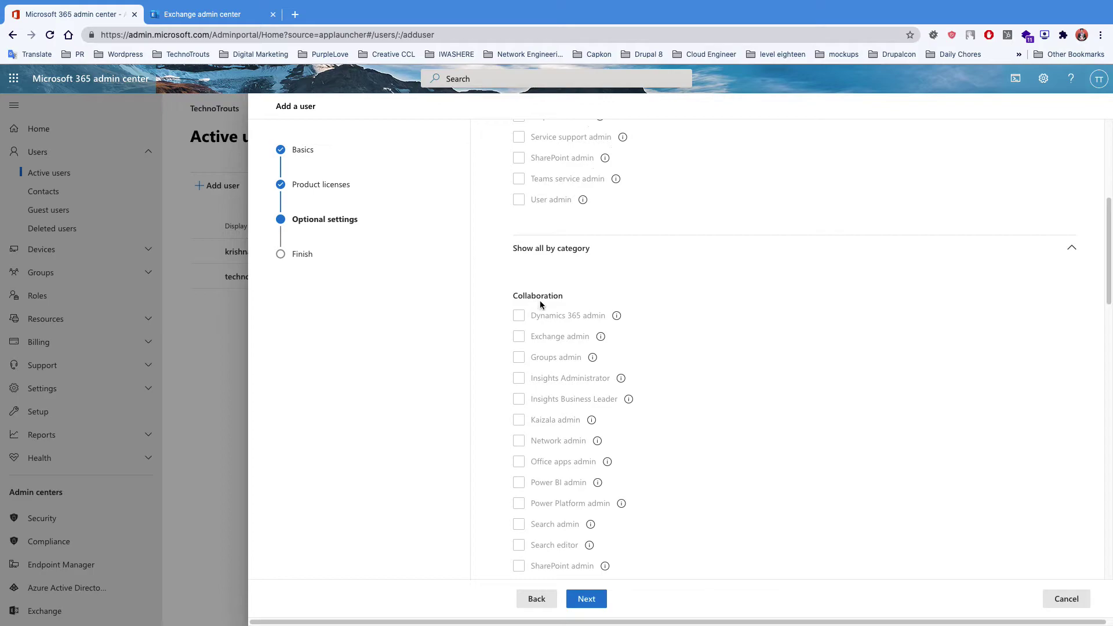
pyautogui.scroll(8, 540, 303)
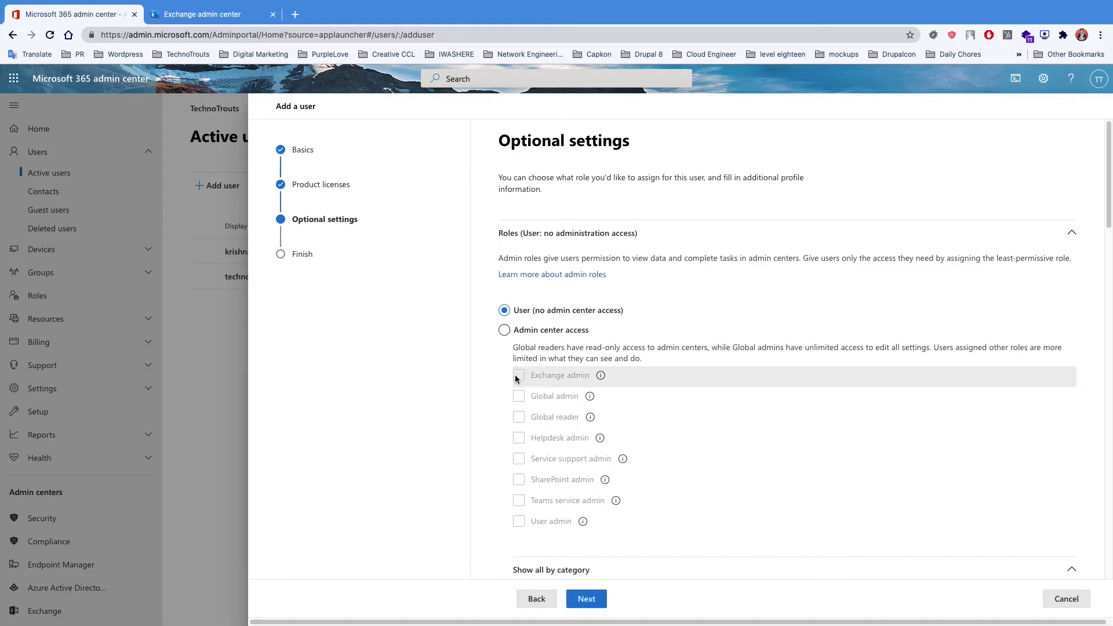
# - Grant admin center access with User admin instead of Exchange admin, and move to Review and finish
pyautogui.click(504, 330)
pyautogui.click(520, 377)
pyautogui.click(525, 380)
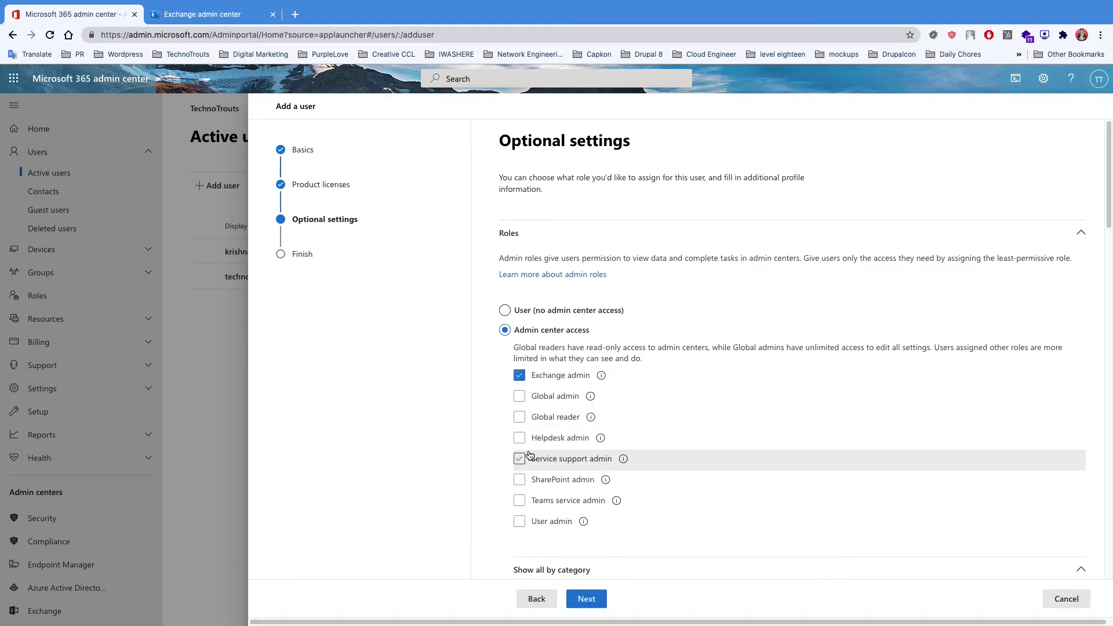
pyautogui.click(519, 521)
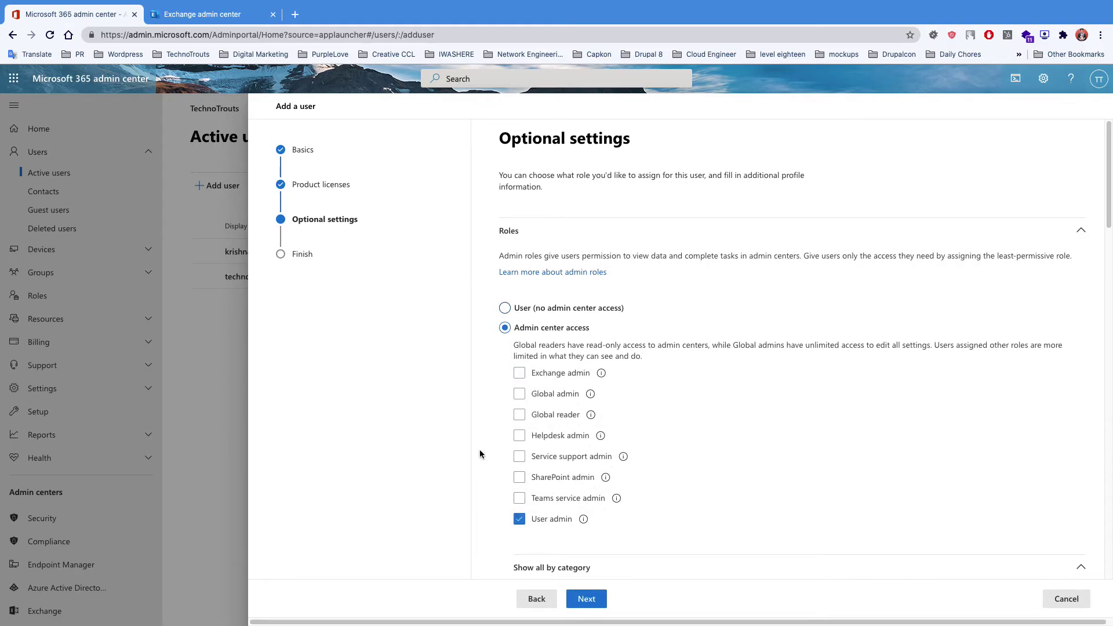
pyautogui.scroll(-4, 479, 450)
pyautogui.click(302, 255)
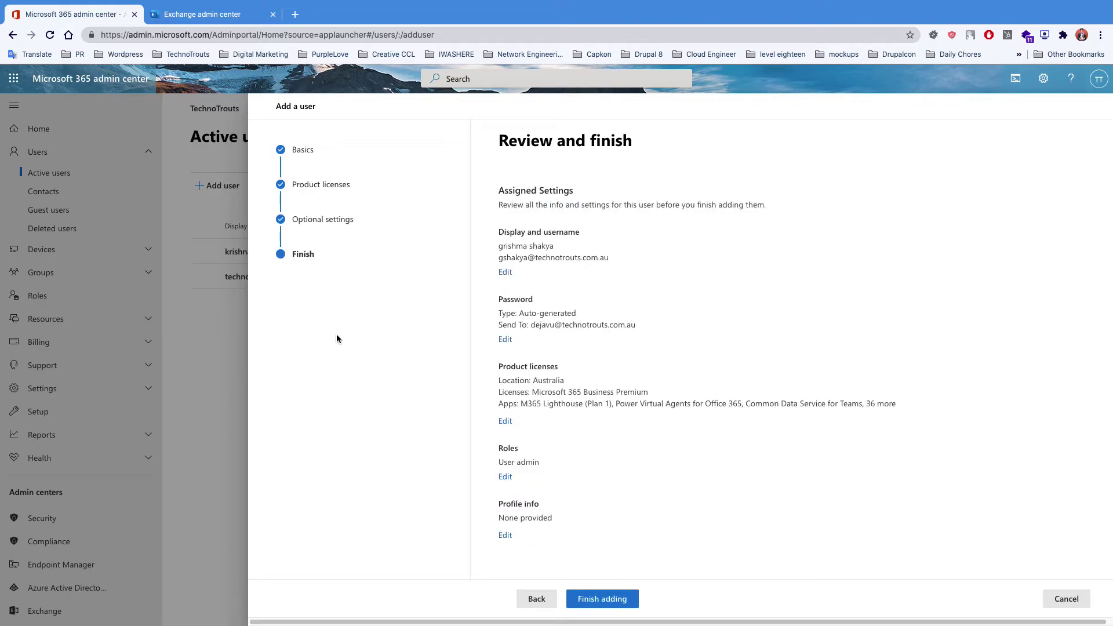
# - Finish adding the user, close the wizard, and bring up the Microsoft 365 app launcher
pyautogui.click(600, 599)
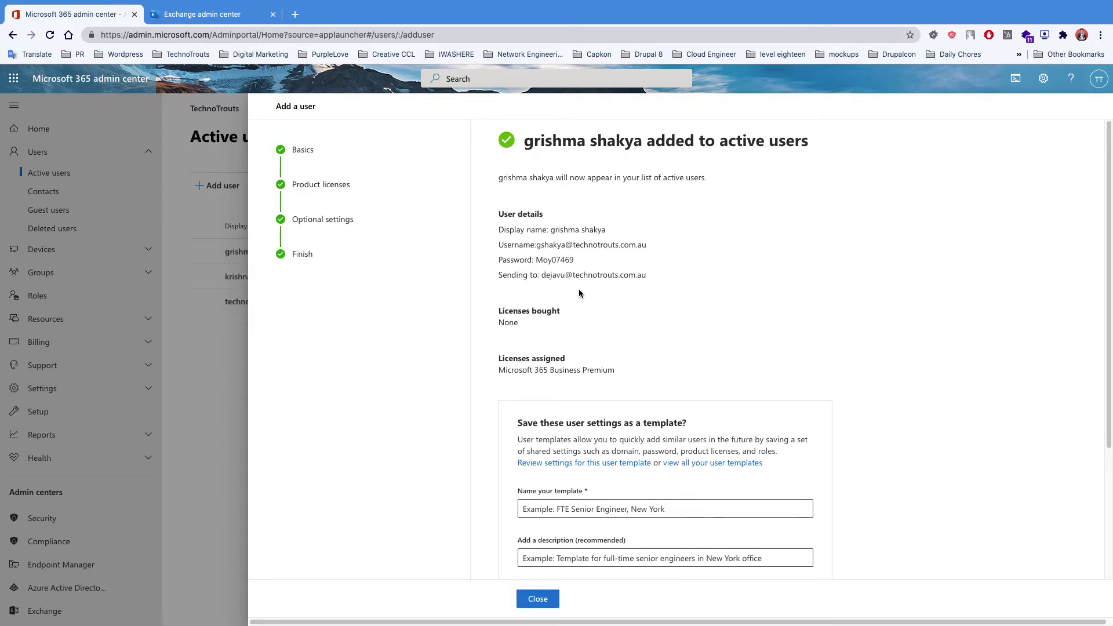
pyautogui.scroll(-2, 604, 366)
pyautogui.scroll(1, 580, 463)
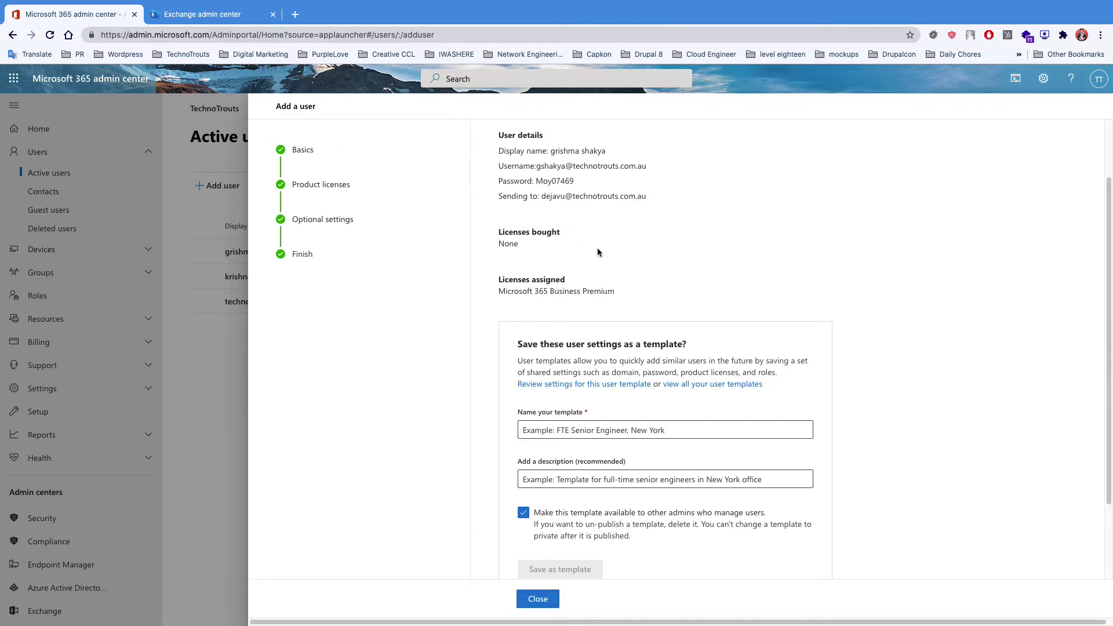
pyautogui.click(536, 599)
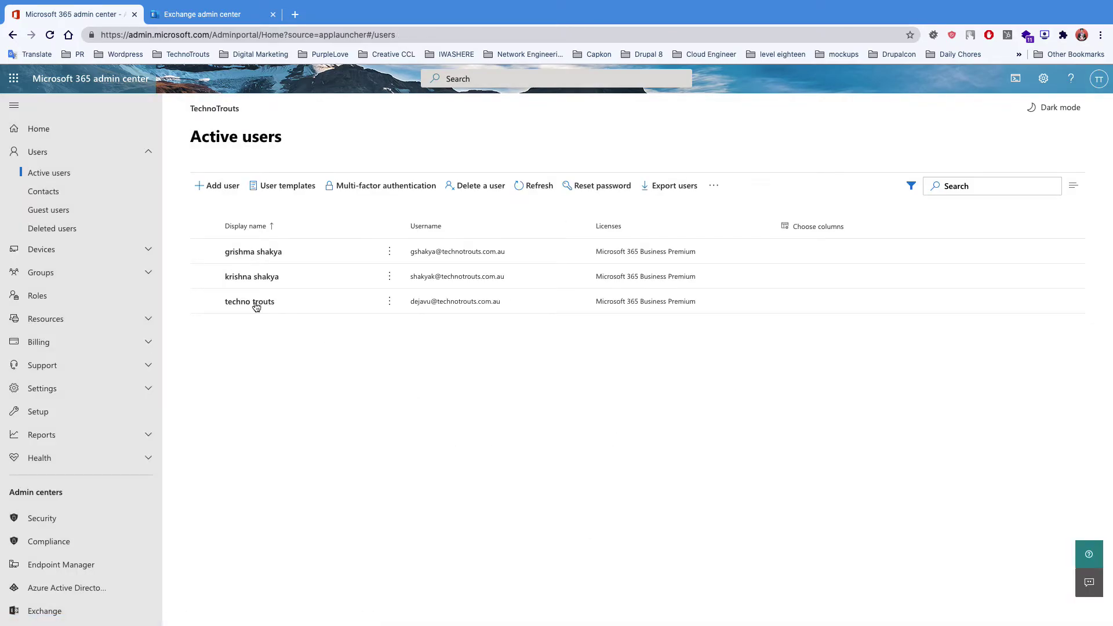
pyautogui.click(14, 78)
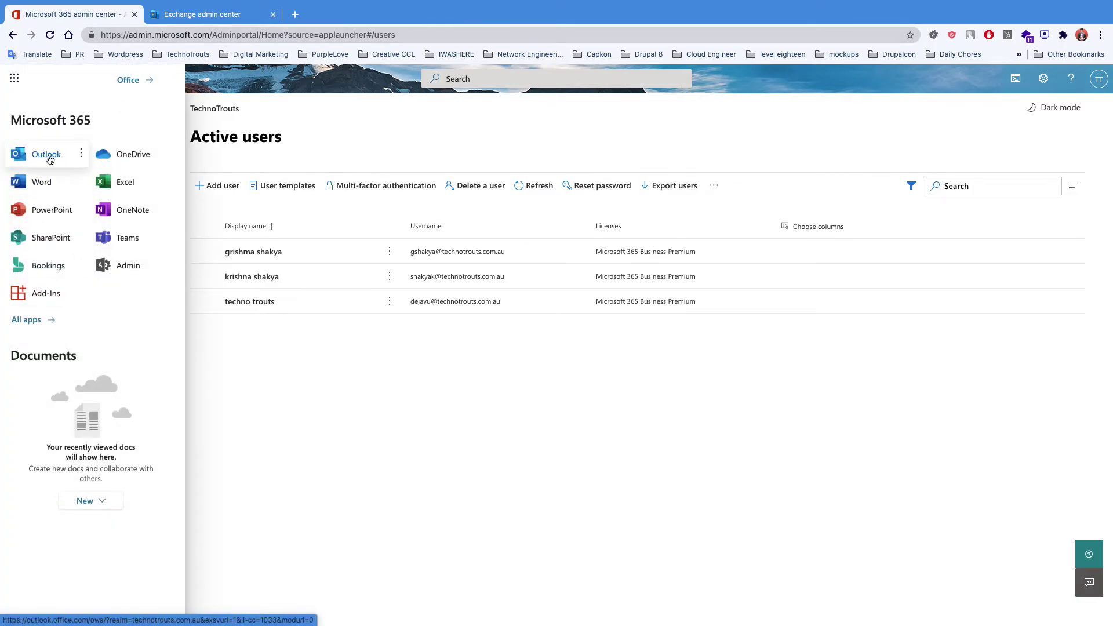
# - View the admin's empty Outlook inbox, then go back to Active users
pyautogui.click(46, 155)
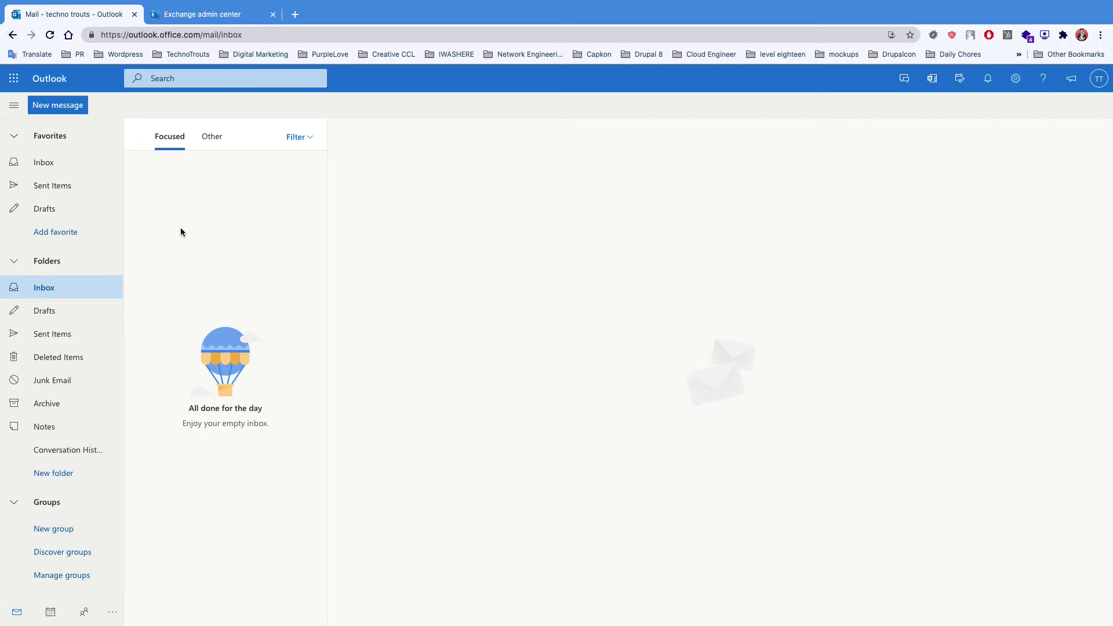
pyautogui.click(12, 34)
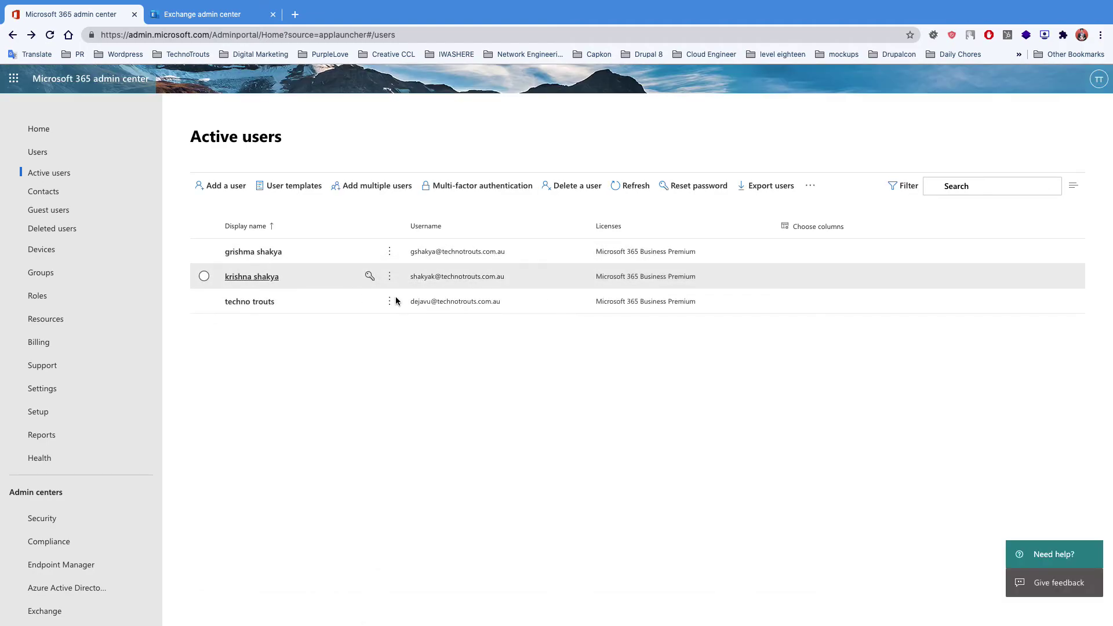
# - Reset the new user's password and copy the newly generated password
pyautogui.click(369, 252)
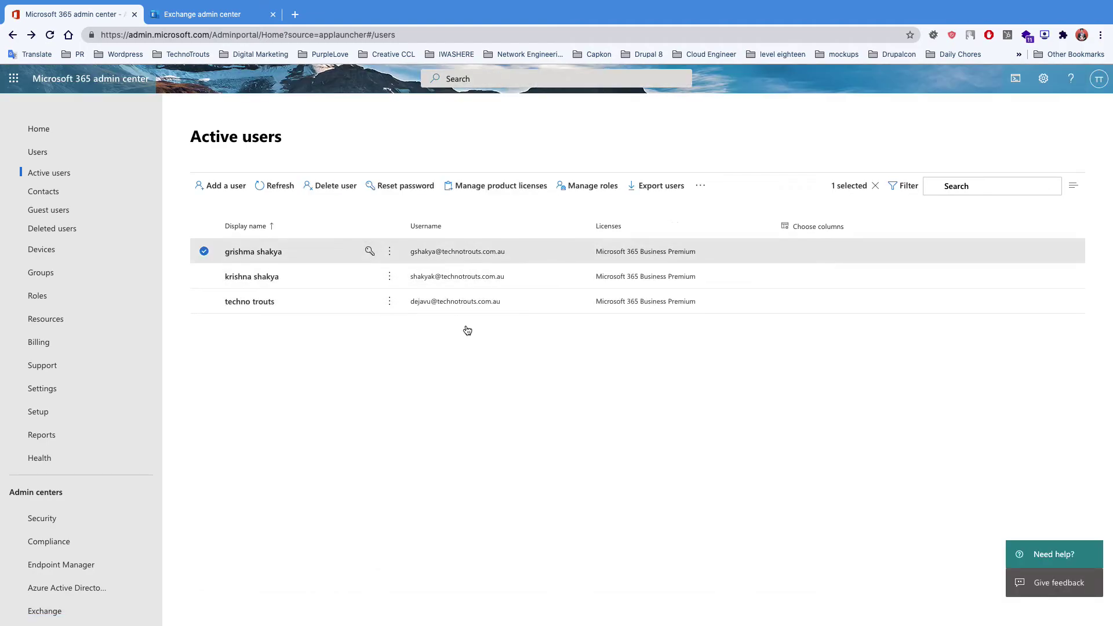
pyautogui.click(839, 604)
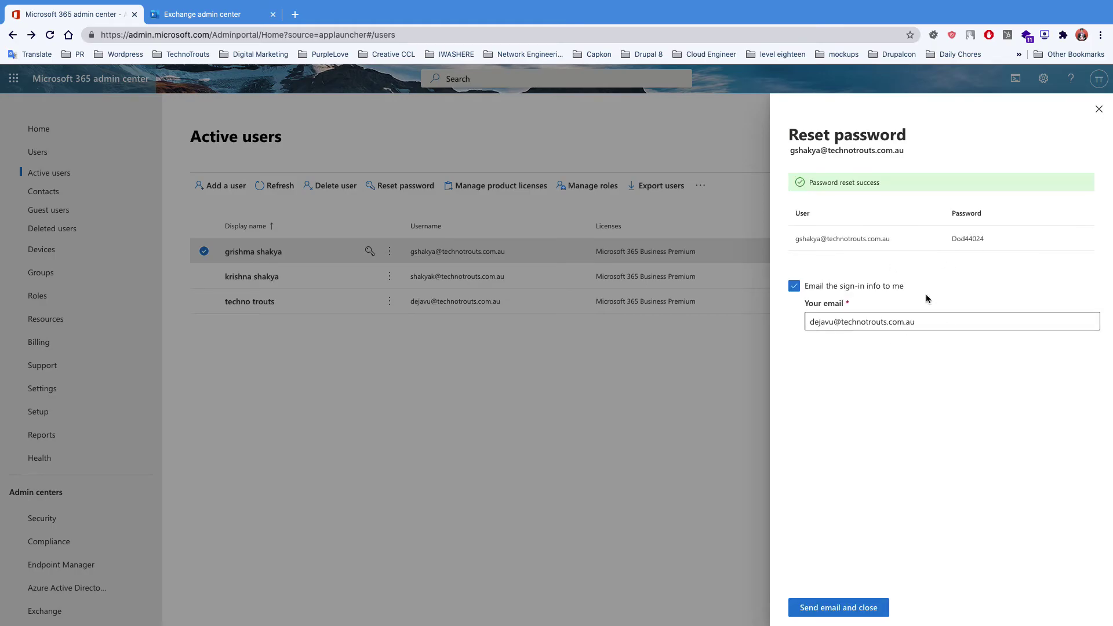
pyautogui.doubleClick(970, 238)
pyautogui.rightClick(970, 238)
pyautogui.click(928, 259)
# - Close the reset panel, open a Chrome incognito window, and go to 'office 365'
pyautogui.click(1094, 107)
pyautogui.click(1100, 35)
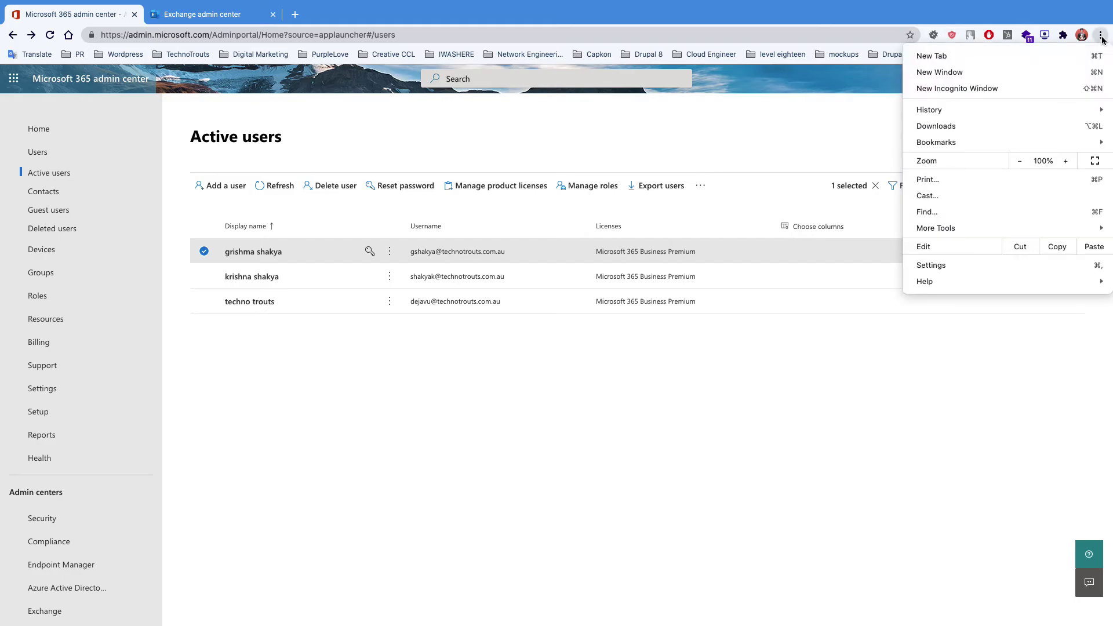
pyautogui.click(973, 89)
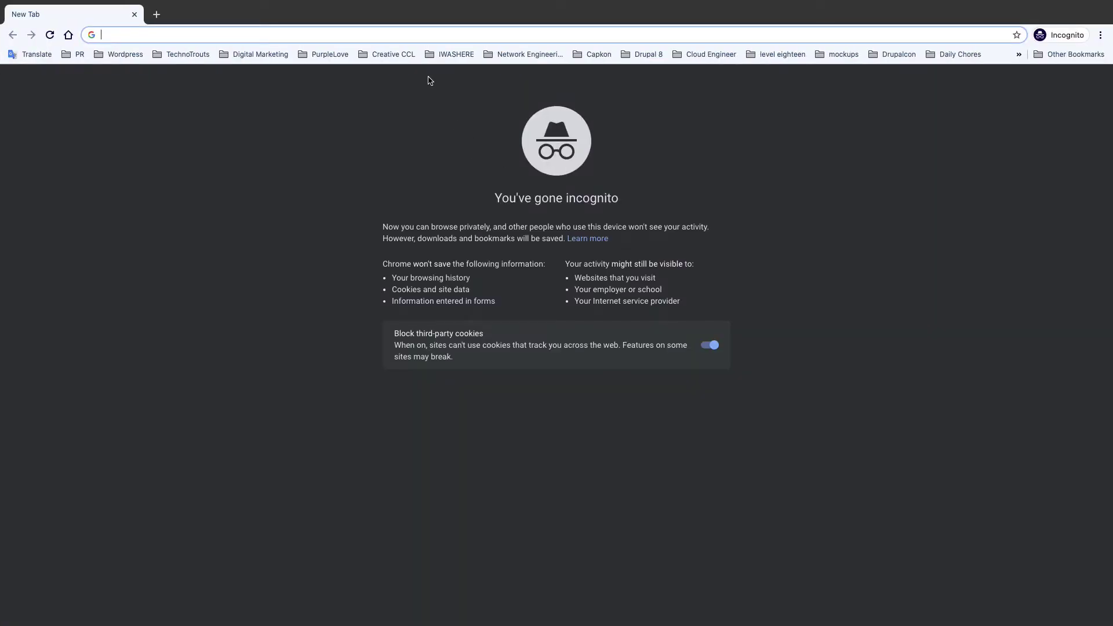
pyautogui.write('office ')
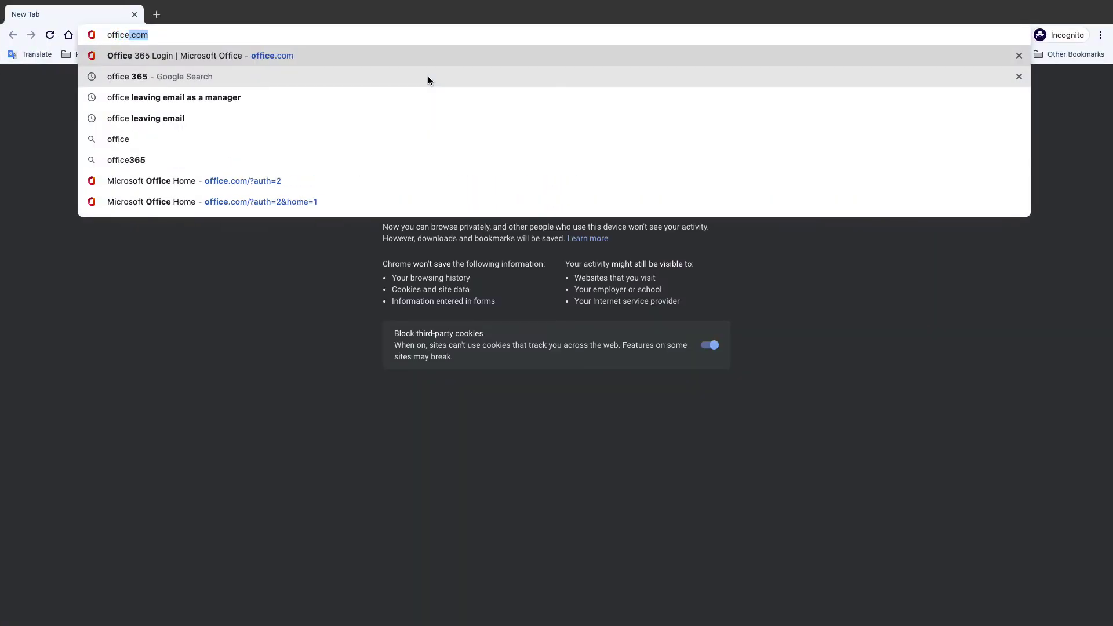
pyautogui.write('365')
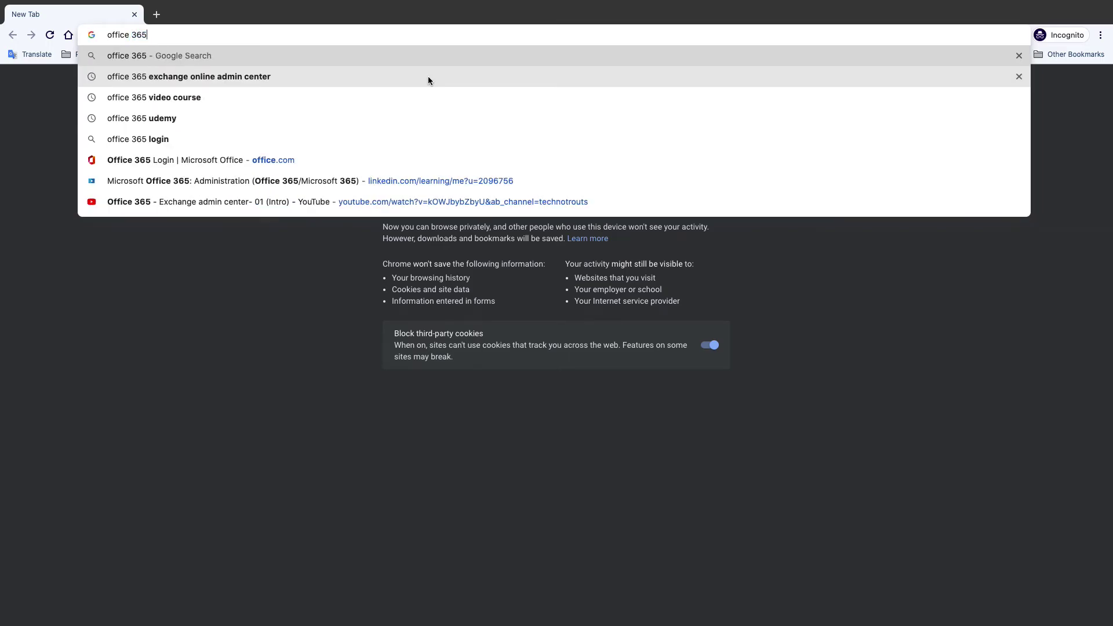
pyautogui.press('Return')
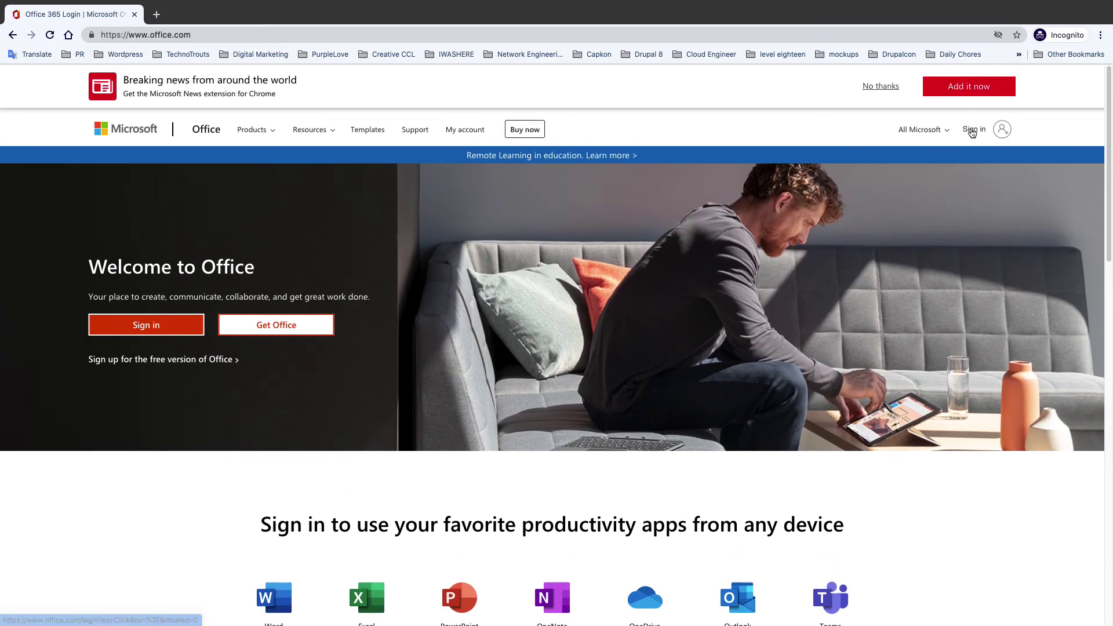
# - Open the Microsoft sign-in page and submit a username on technotrouts.com.au
pyautogui.click(972, 132)
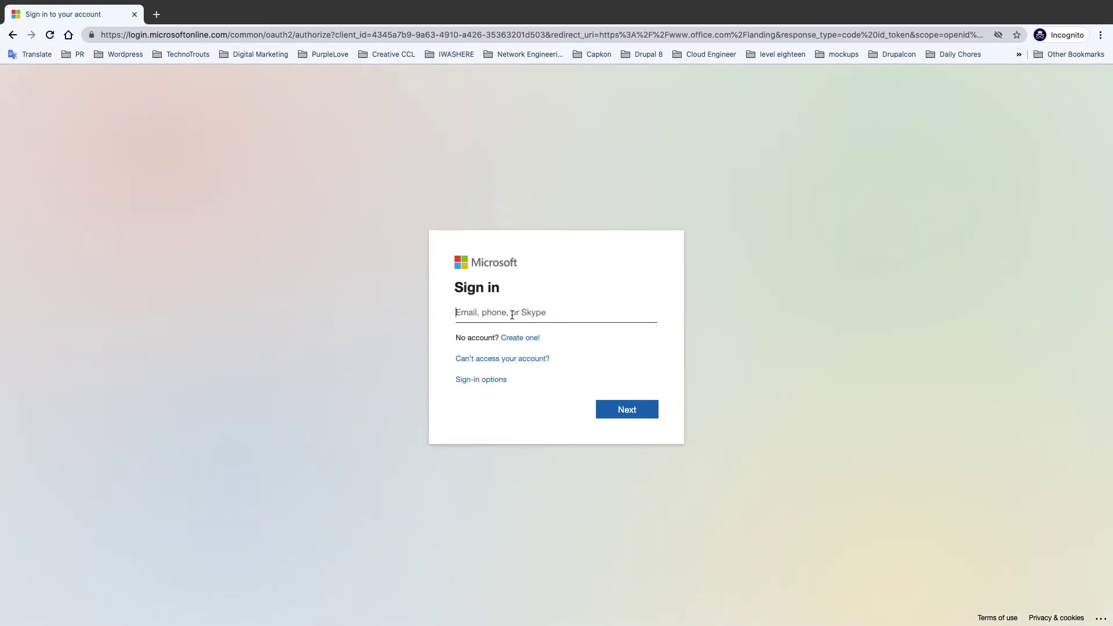
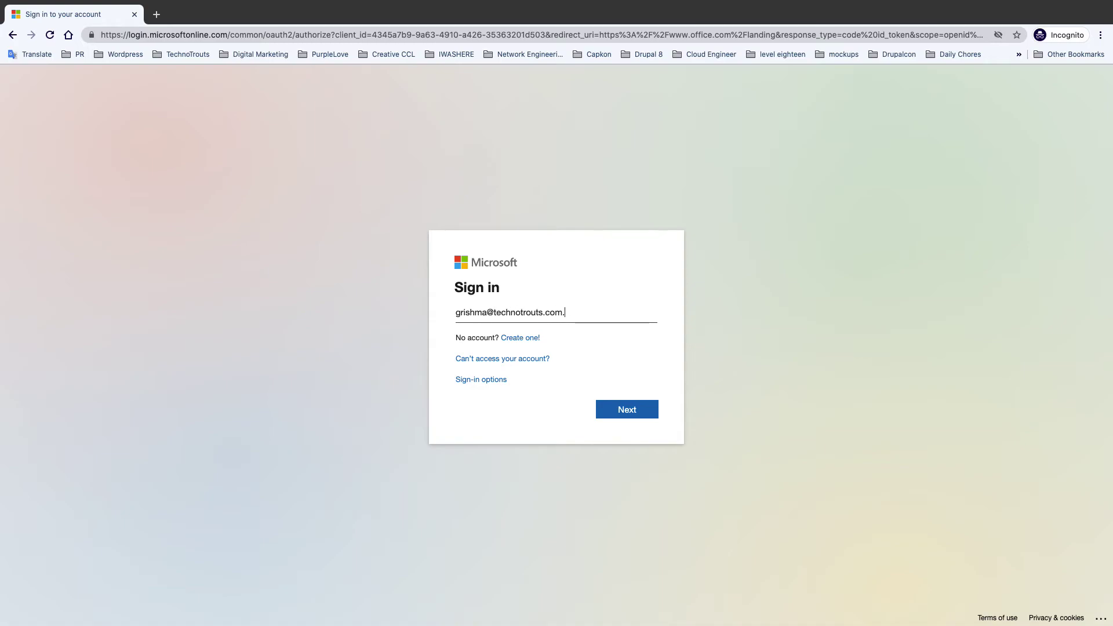
pyautogui.click(610, 406)
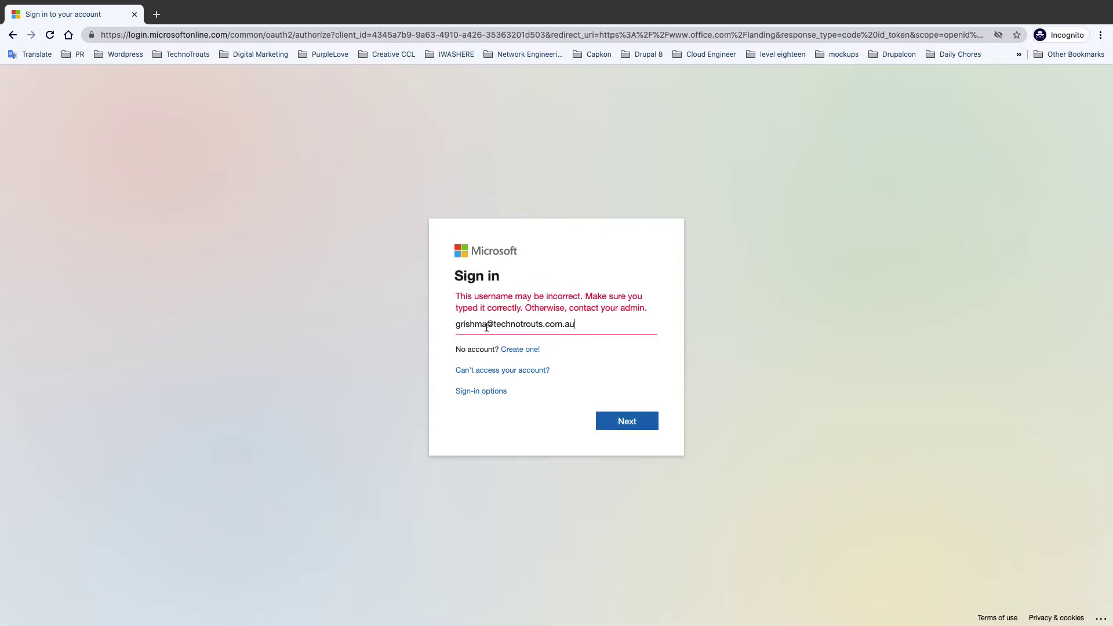
# - Switch between desktops and browser windows to bring the private sign-in window forward
pyautogui.hotkey('ctrl', 'Left')
pyautogui.hotkey('ctrl', 'Right')
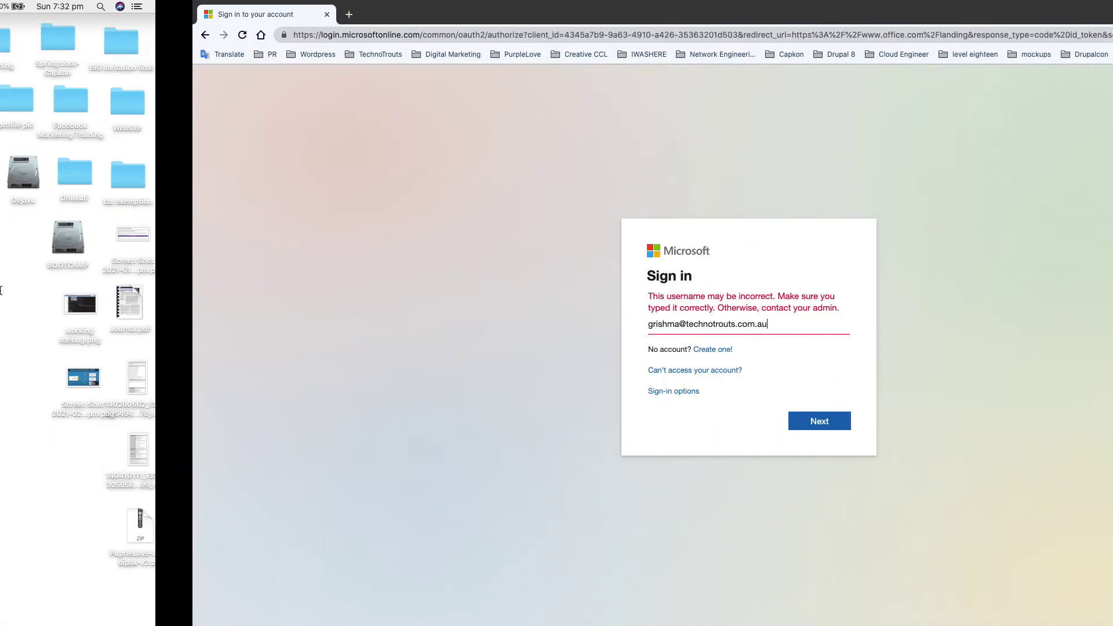
pyautogui.moveTo(2, 298)
pyautogui.rightClick(29, 354)
pyautogui.click(113, 263)
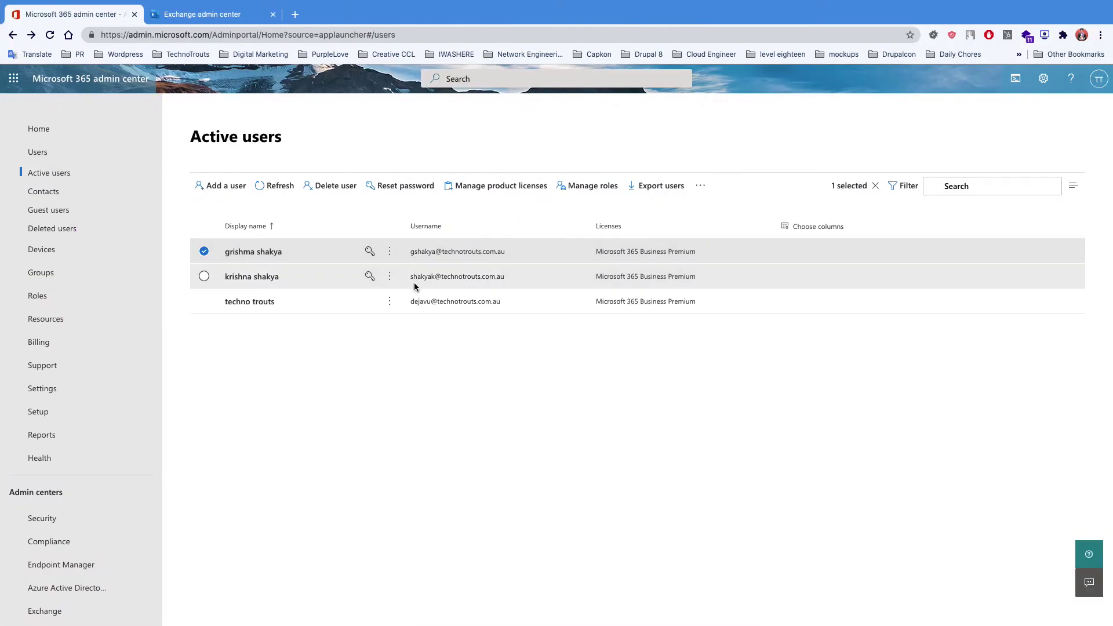
pyautogui.hotkey('ctrl', 'Left')
pyautogui.hotkey('ctrl', 'Right')
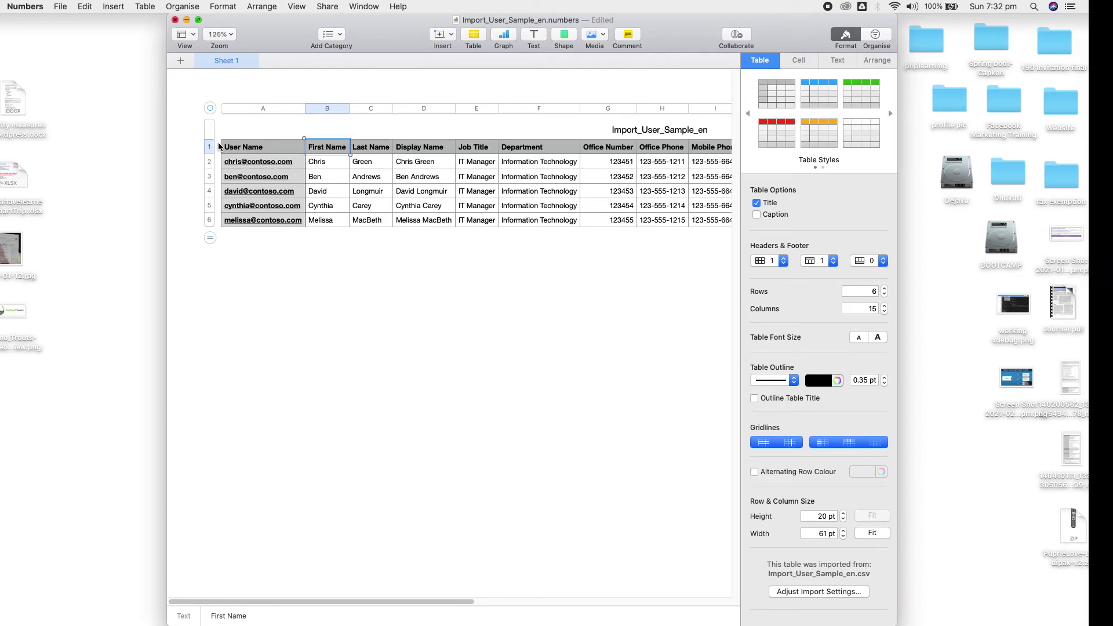
pyautogui.press('super+Tab')
pyautogui.press('shift+super+Tab')
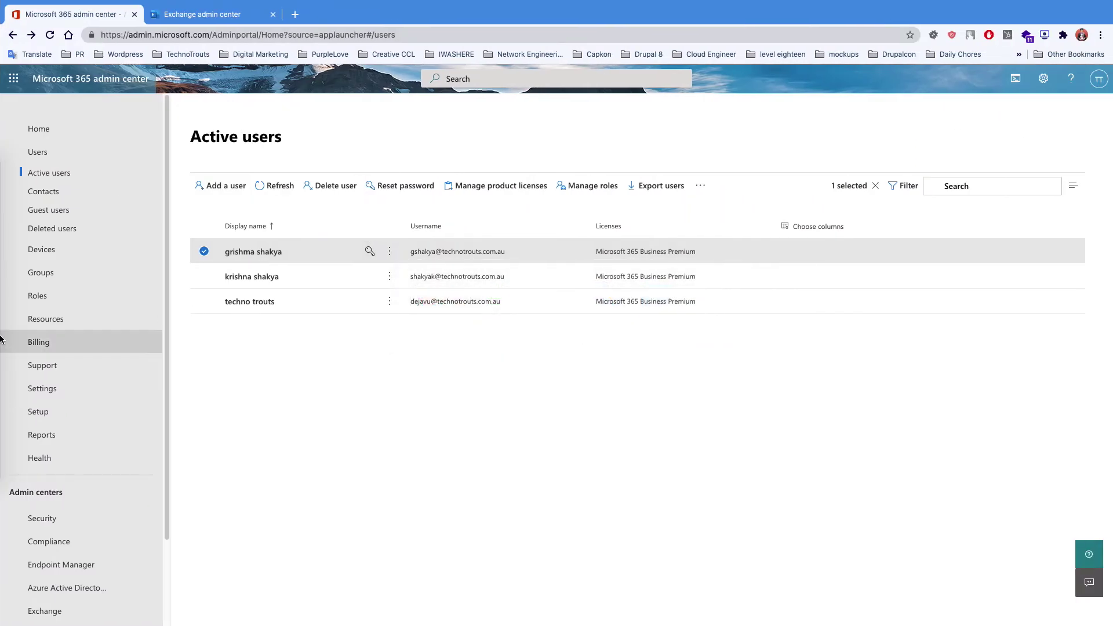
pyautogui.moveTo(11, 338)
pyautogui.rightClick(34, 366)
pyautogui.click(152, 275)
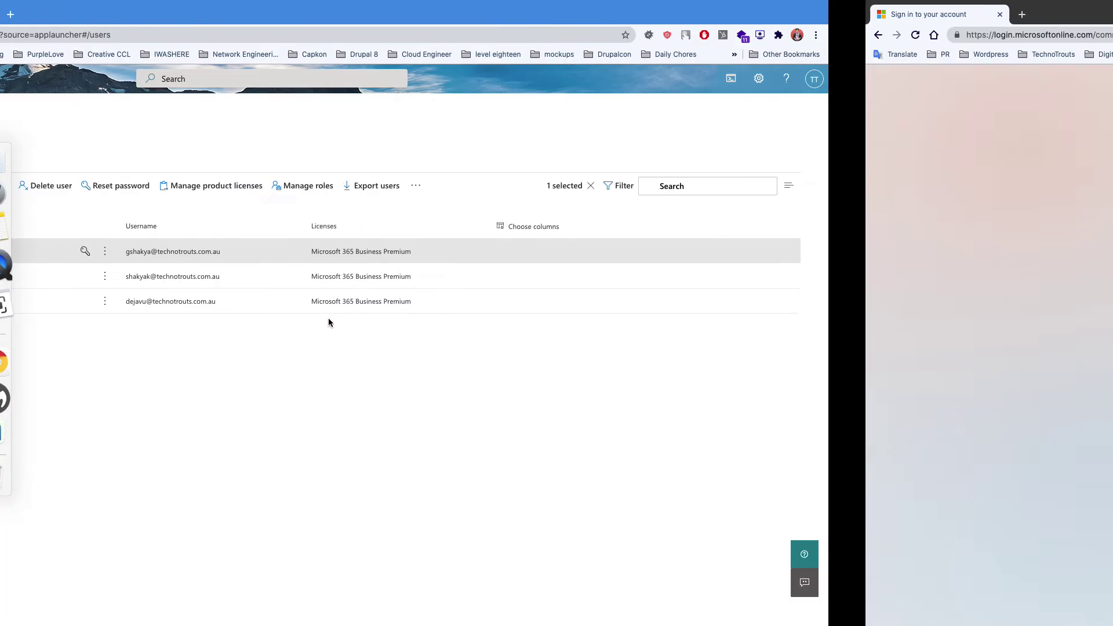
pyautogui.press('Left')
pyautogui.press('Left')
pyautogui.press('Left')
pyautogui.press('Left')
pyautogui.press('Left')
pyautogui.press('Left')
pyautogui.hotkey('shift', 'alt', 'Left')
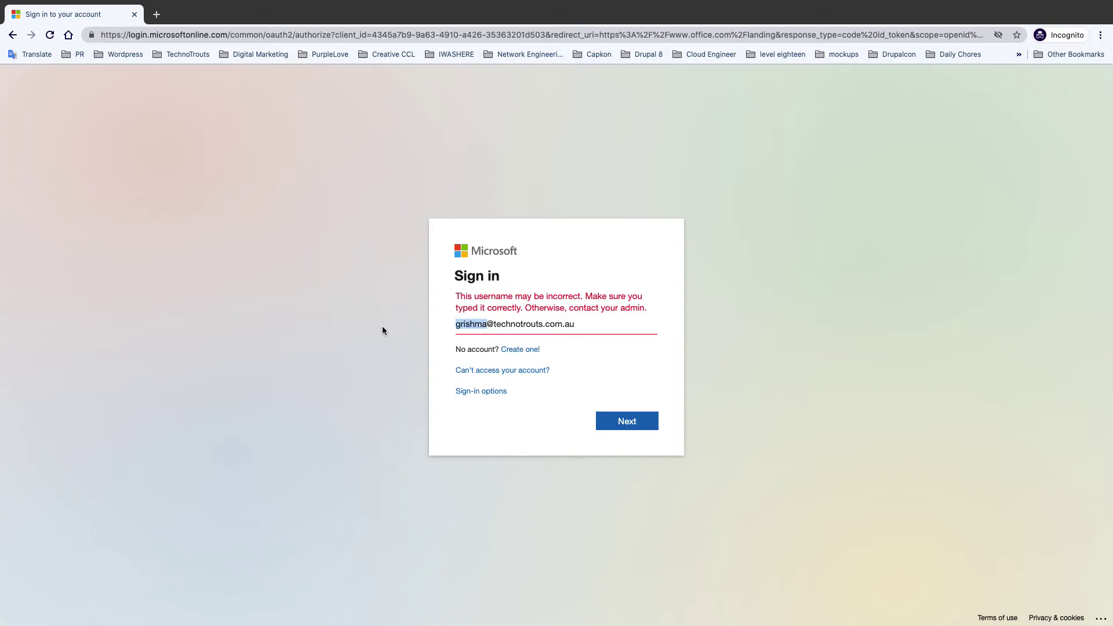
pyautogui.write('ghsk')
pyautogui.press('BackSpace')
pyautogui.press('BackSpace')
pyautogui.press('BackSpace')
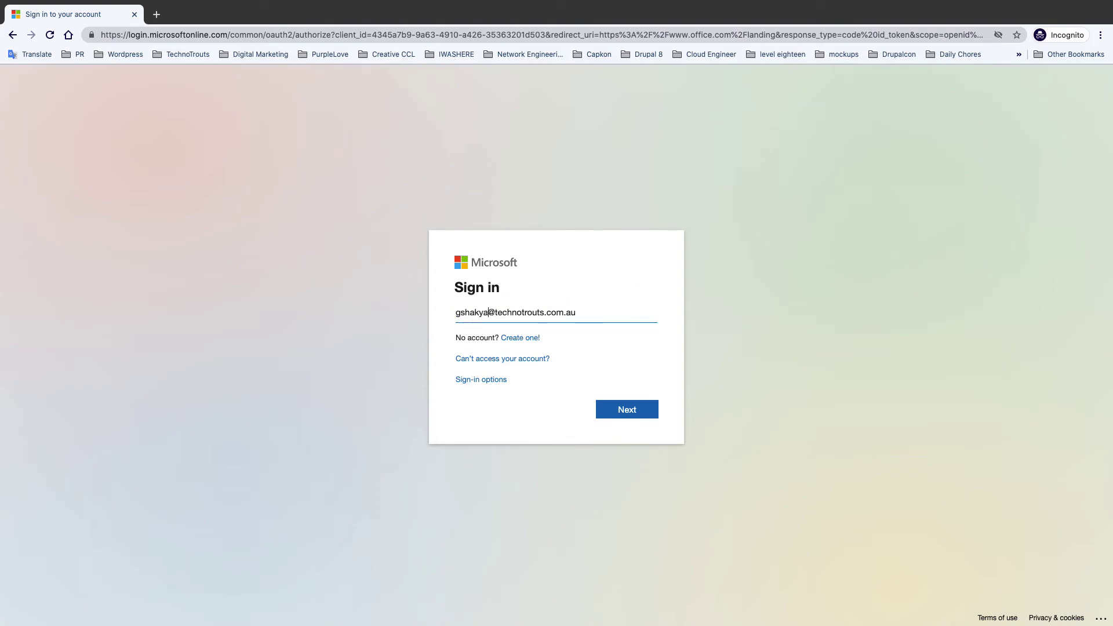
pyautogui.click(613, 408)
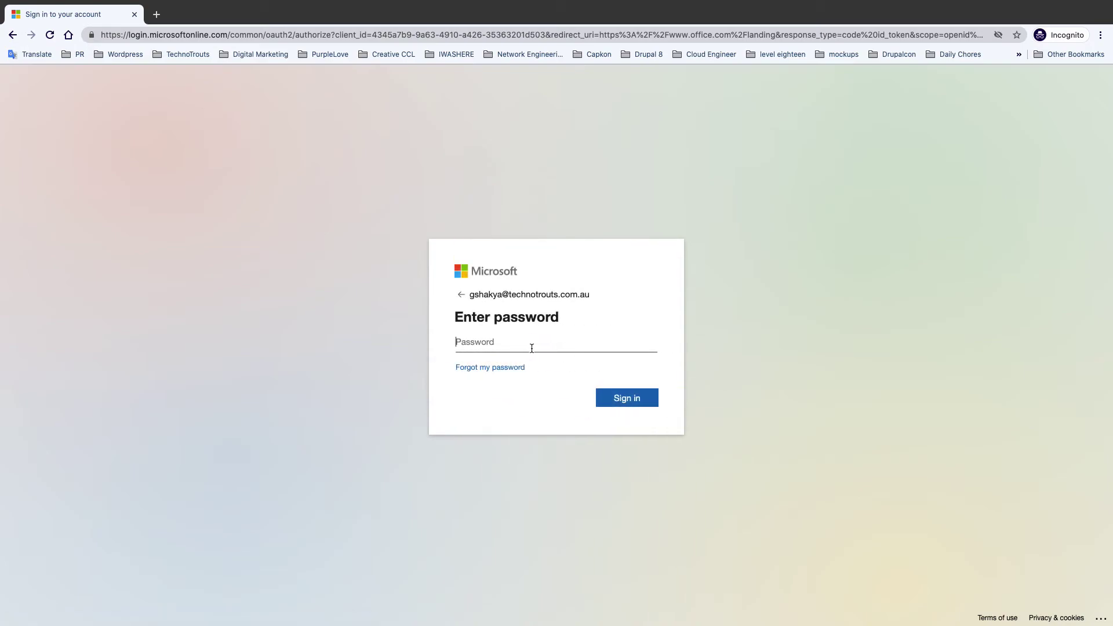
# - Sign in as the new user with the temporary password
pyautogui.write('********')
pyautogui.click(615, 405)
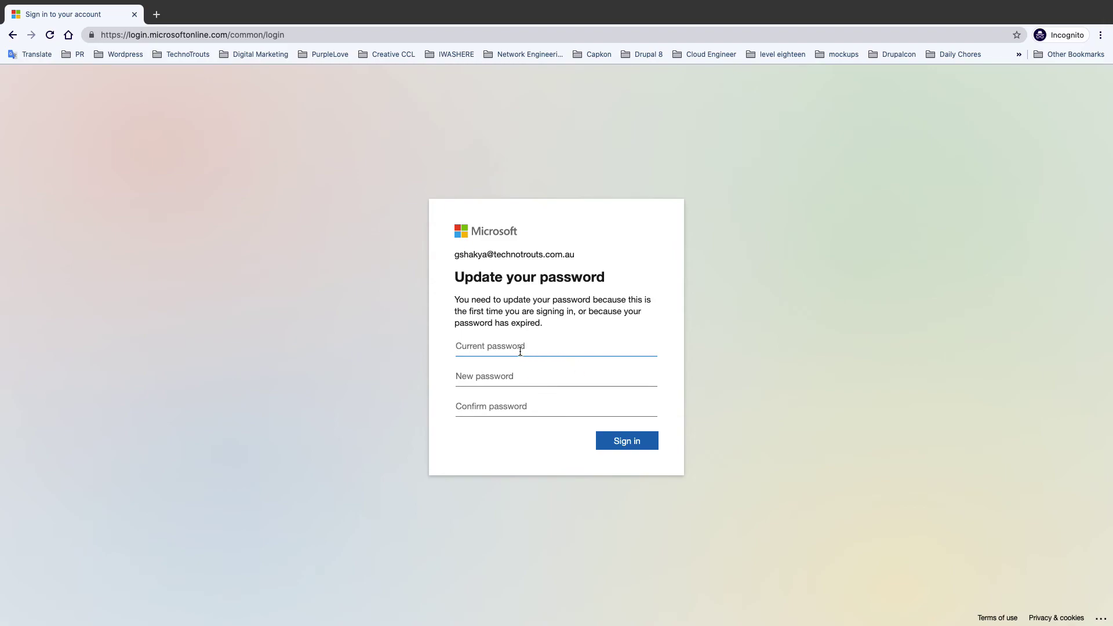
pyautogui.press('super+v')
# - Replace the temporary password with a new one, confirm it, and skip the security setup
pyautogui.click(500, 378)
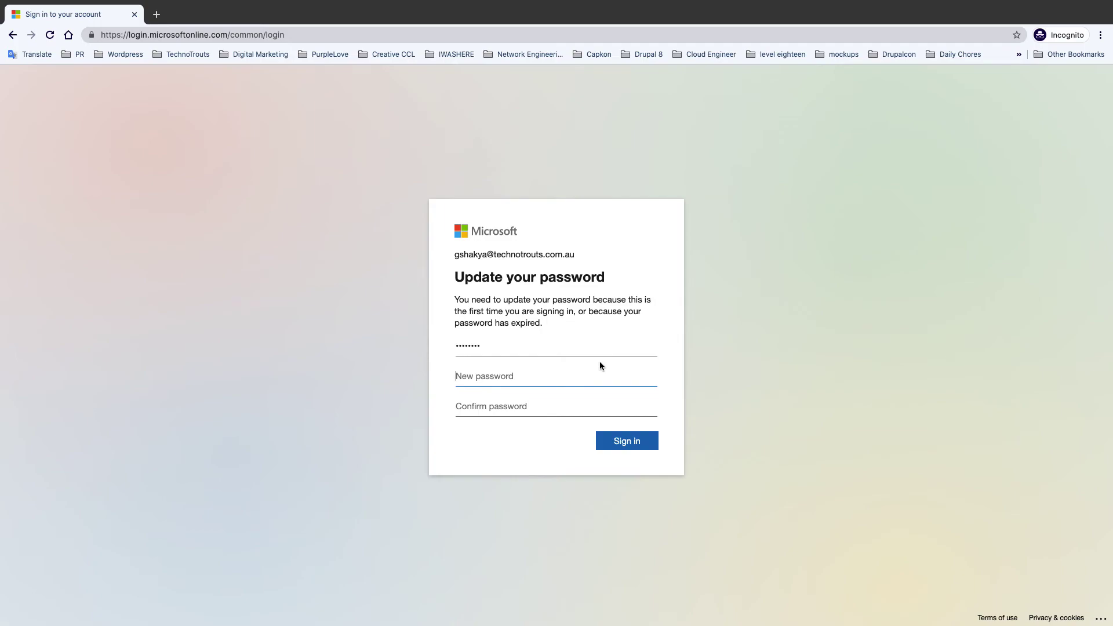
pyautogui.write('P')
pyautogui.press('super+a')
pyautogui.write('P•')
pyautogui.press('Tab')
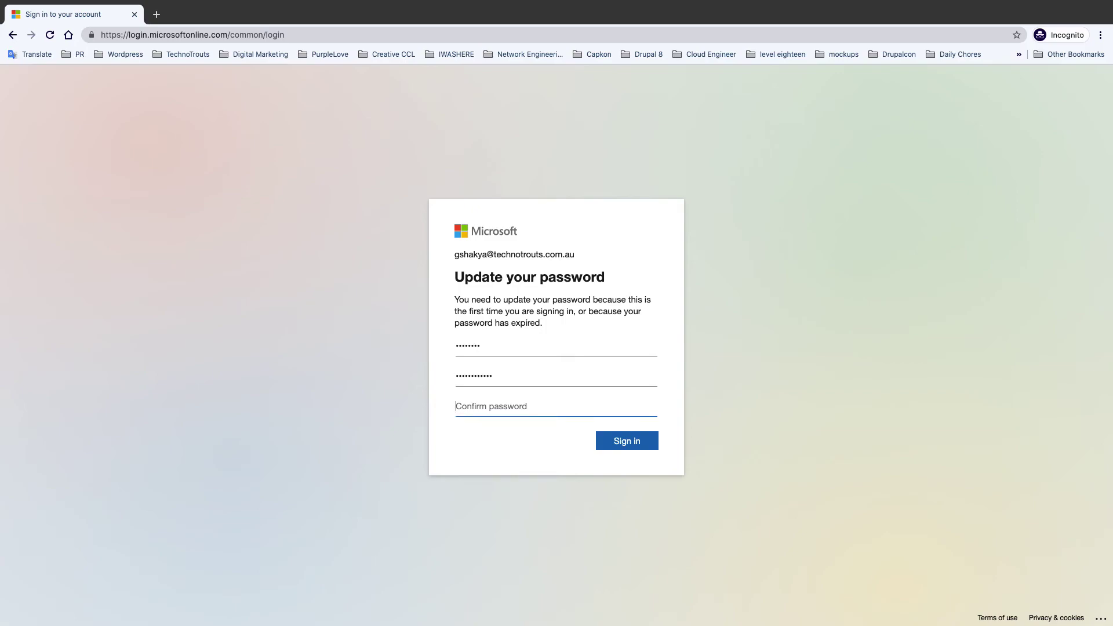
pyautogui.write('•')
pyautogui.click(636, 438)
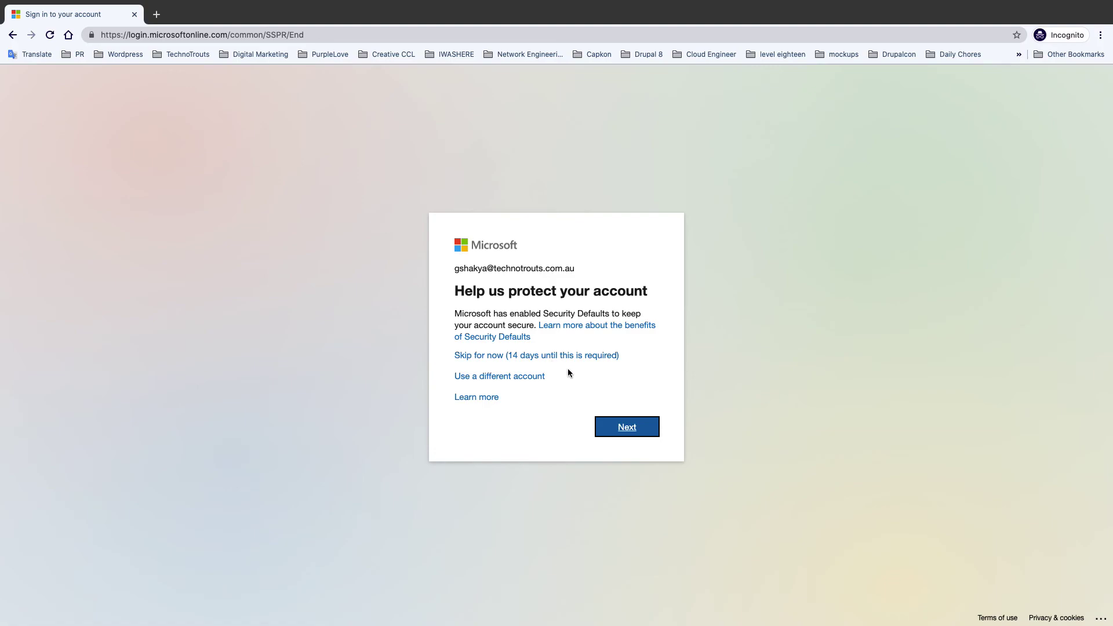
pyautogui.click(470, 355)
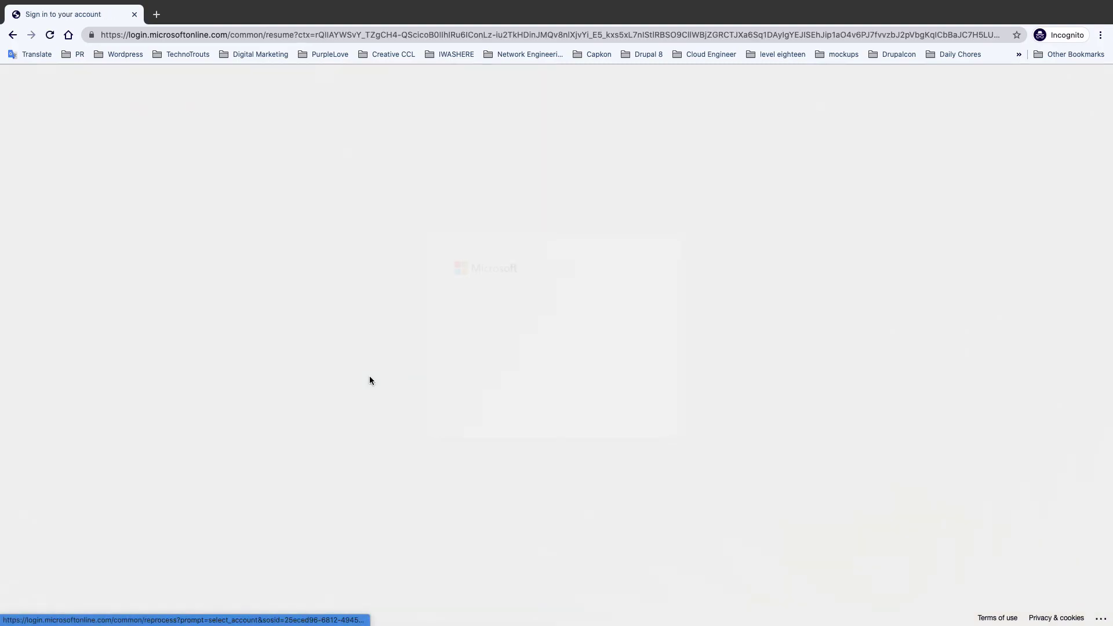
# - Stay signed in without being asked again, and dismiss the Office Home welcome tour
pyautogui.click(507, 373)
pyautogui.click(611, 407)
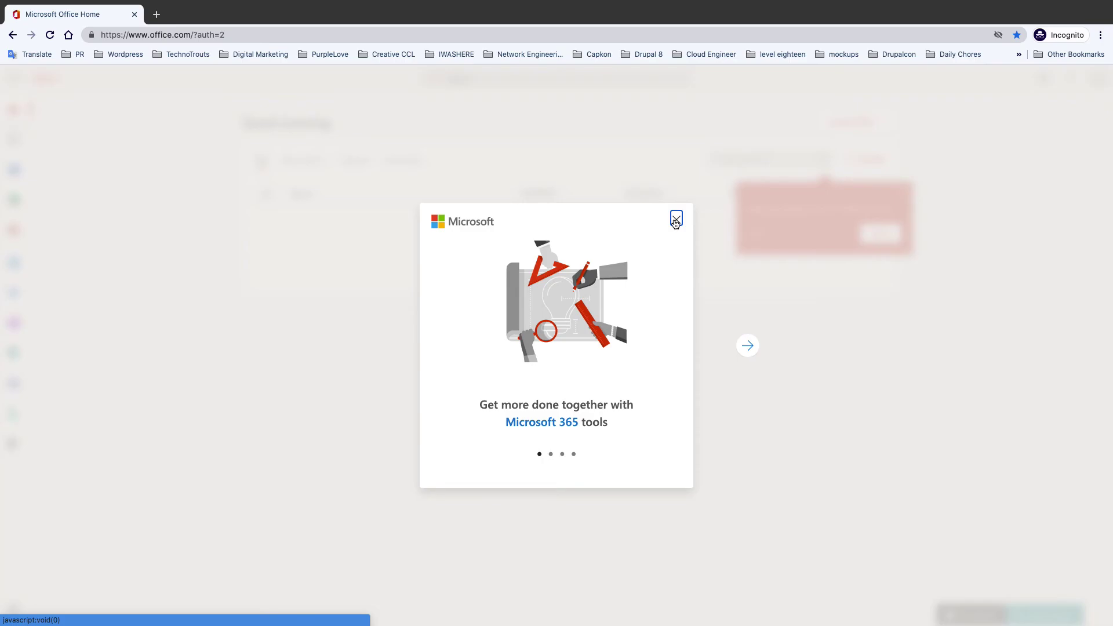
pyautogui.click(675, 219)
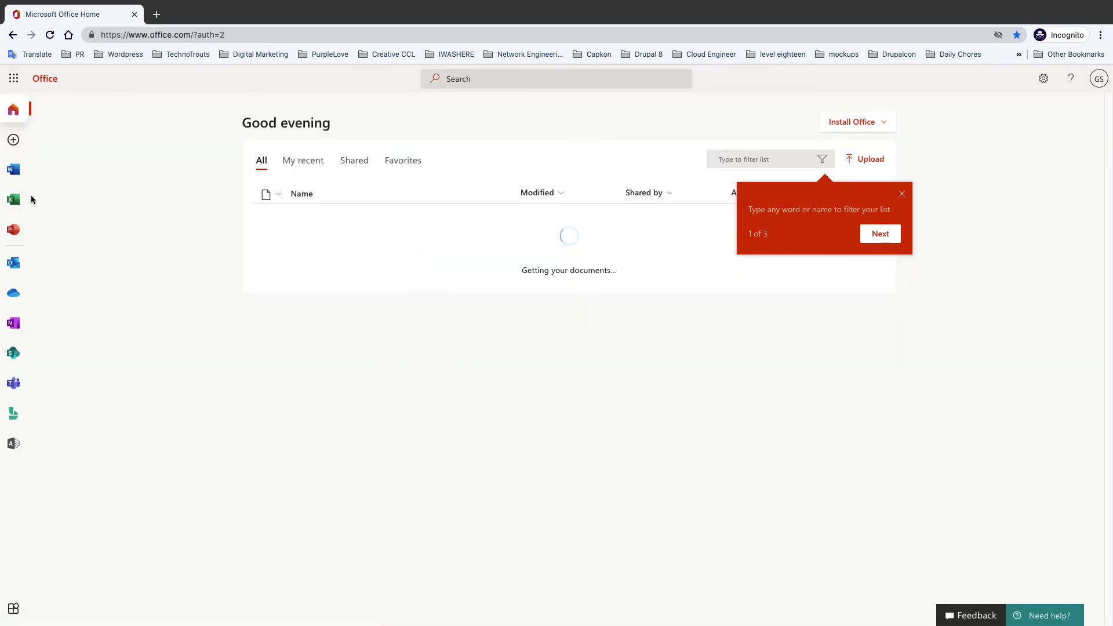
# - Launch the Admin app in a new tab, skipping the security setup prompt, then return to Office Home
pyautogui.click(19, 445)
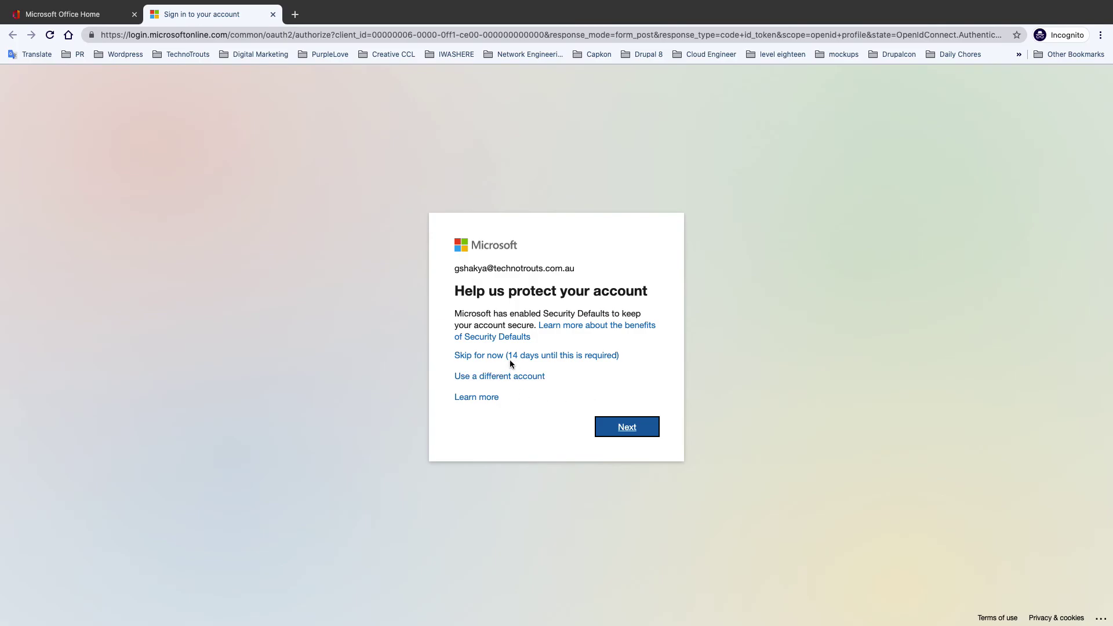
pyautogui.click(510, 359)
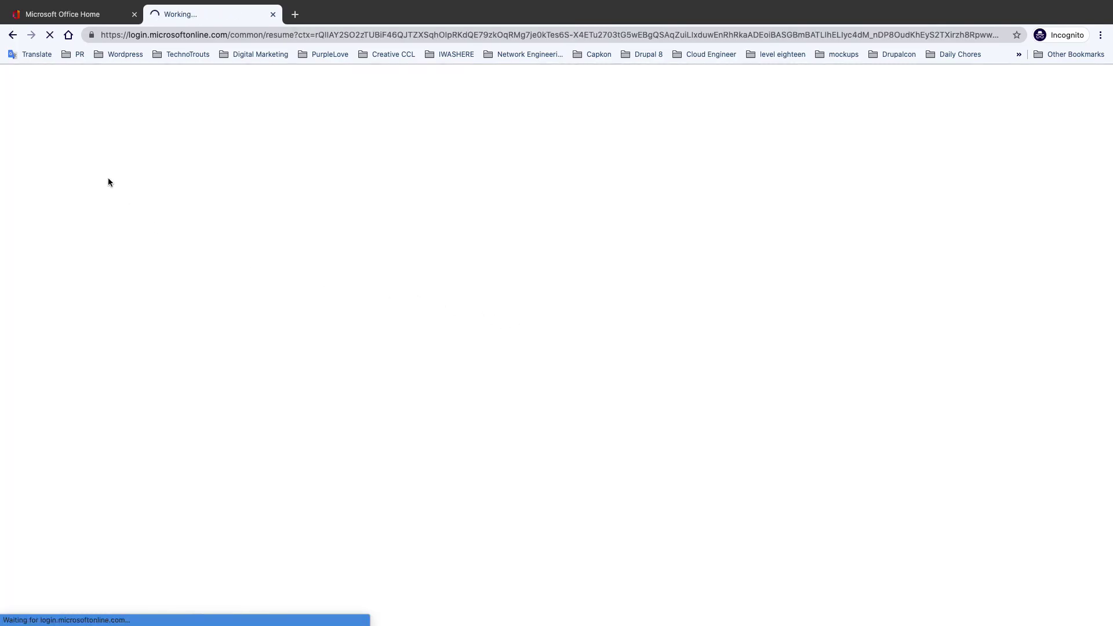
pyautogui.hotkey('ctrl', 'shift', 'Tab')
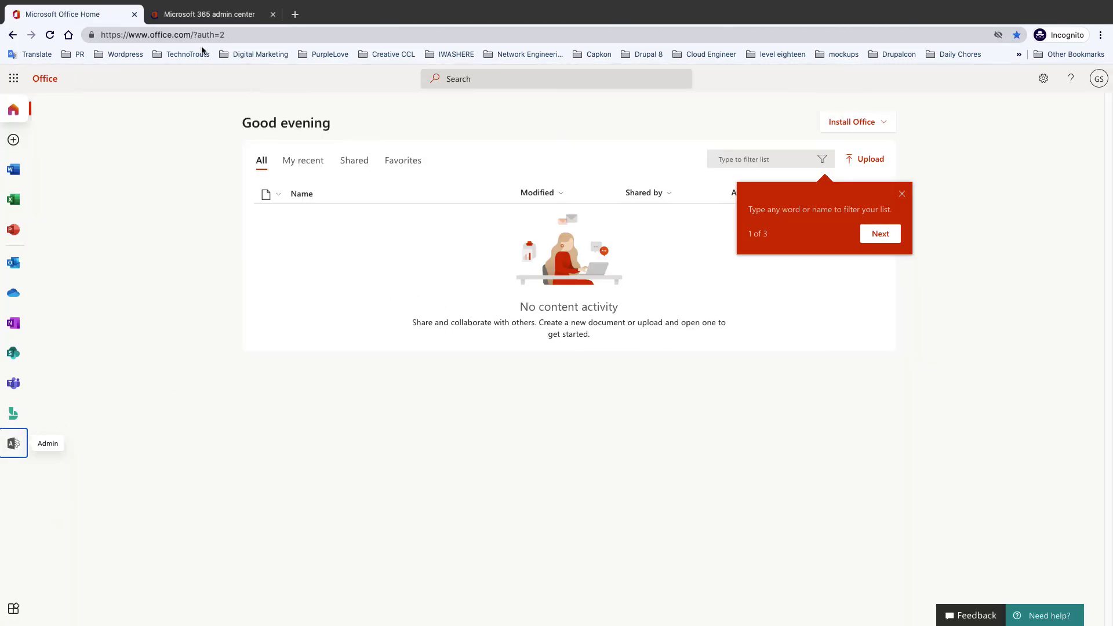
# - Expand the new user's admin center navigation with Show all, then return to the administrator's Active users window
pyautogui.click(206, 14)
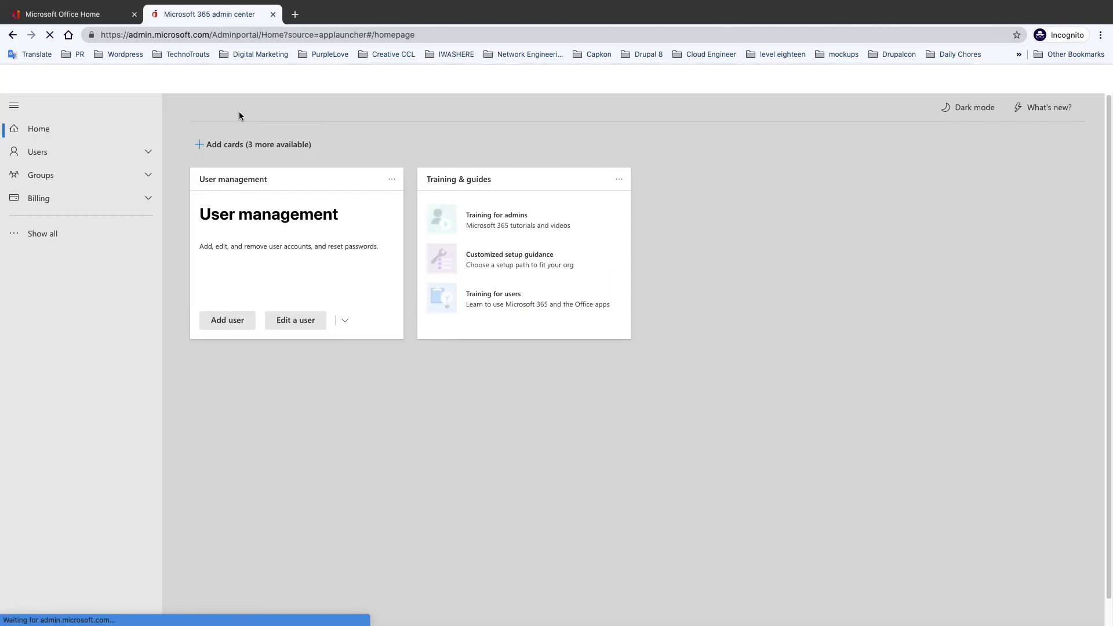
pyautogui.click(55, 239)
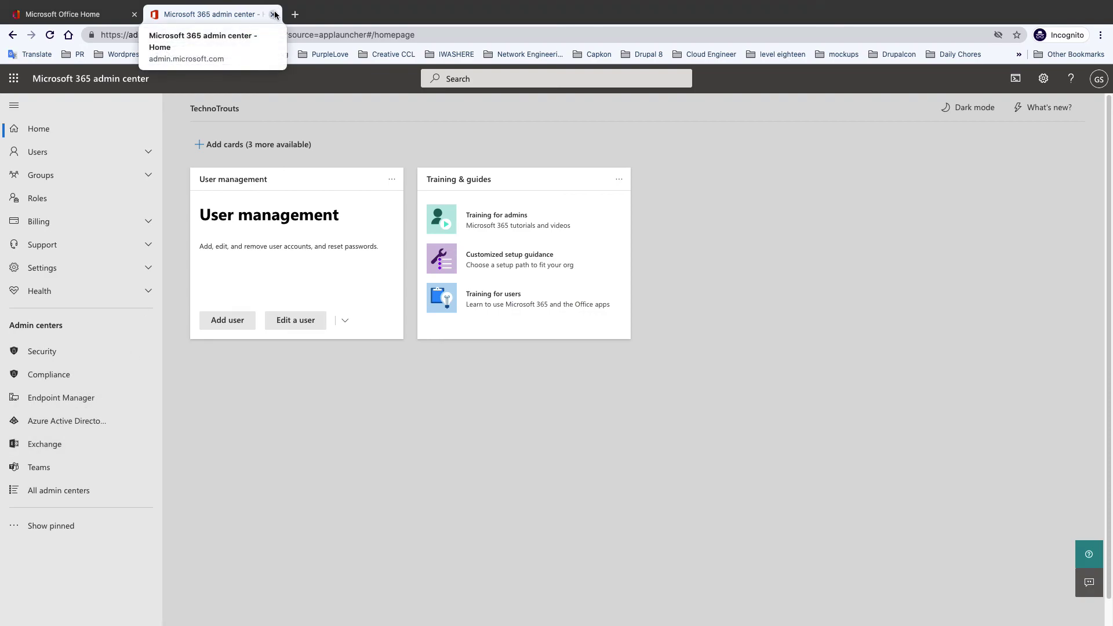
pyautogui.rightClick(30, 344)
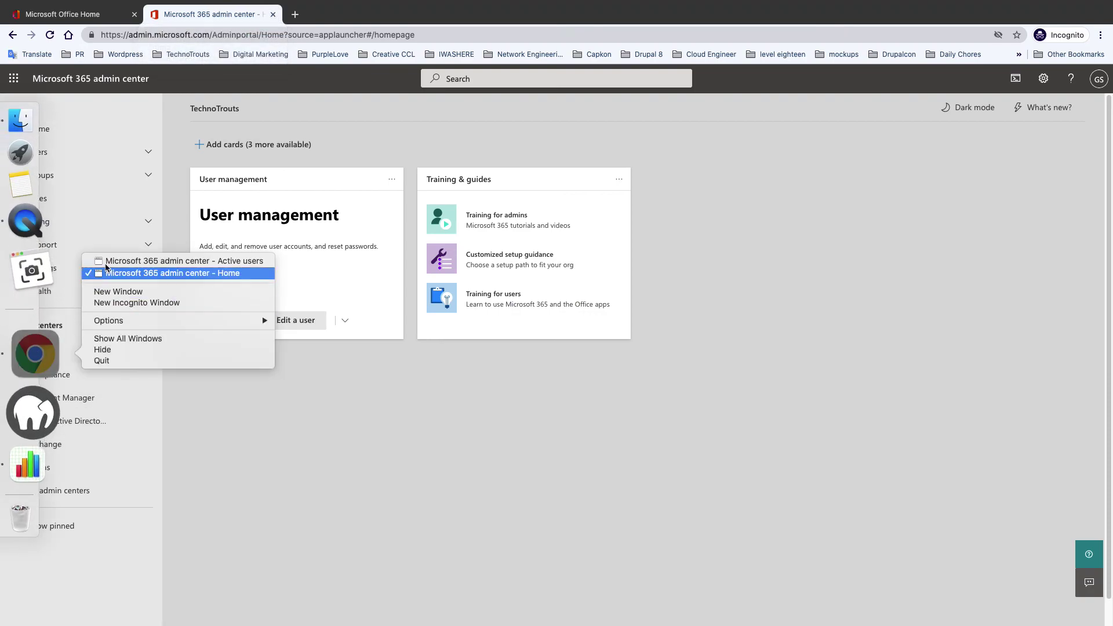
pyautogui.click(116, 259)
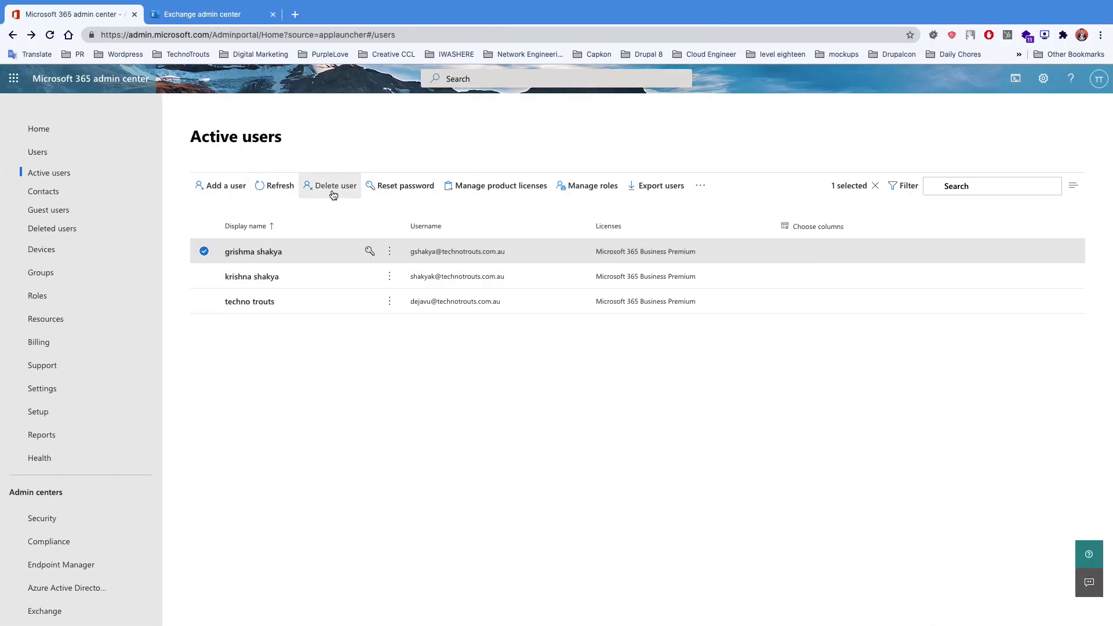
# - Reload Exchange admin center Mailboxes and check the new user's mailbox details, now three mailboxes
pyautogui.click(194, 13)
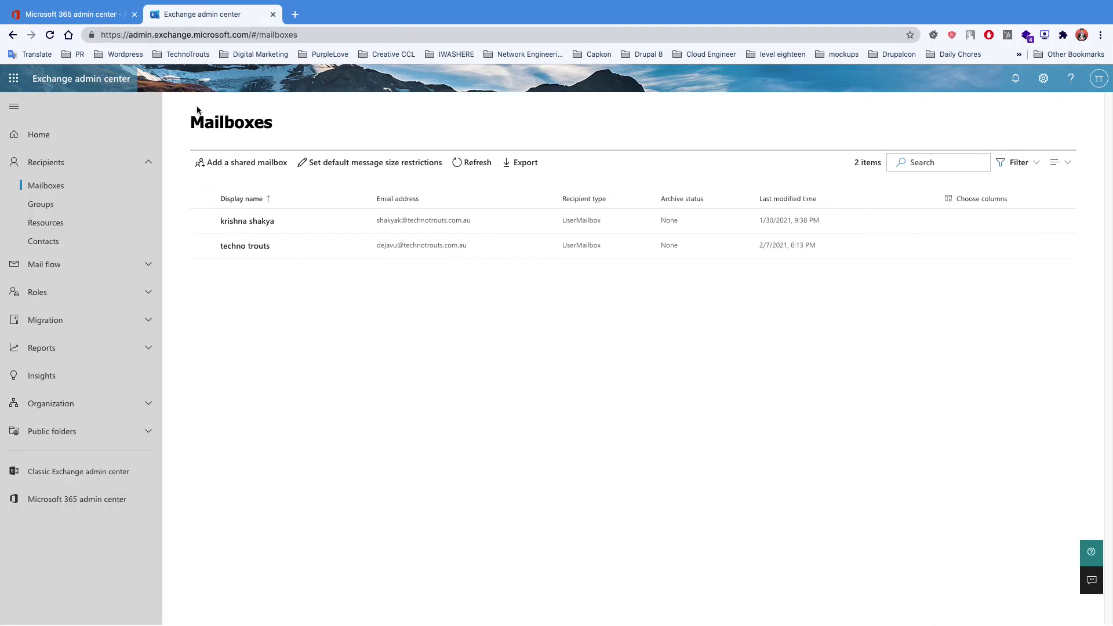
pyautogui.click(50, 34)
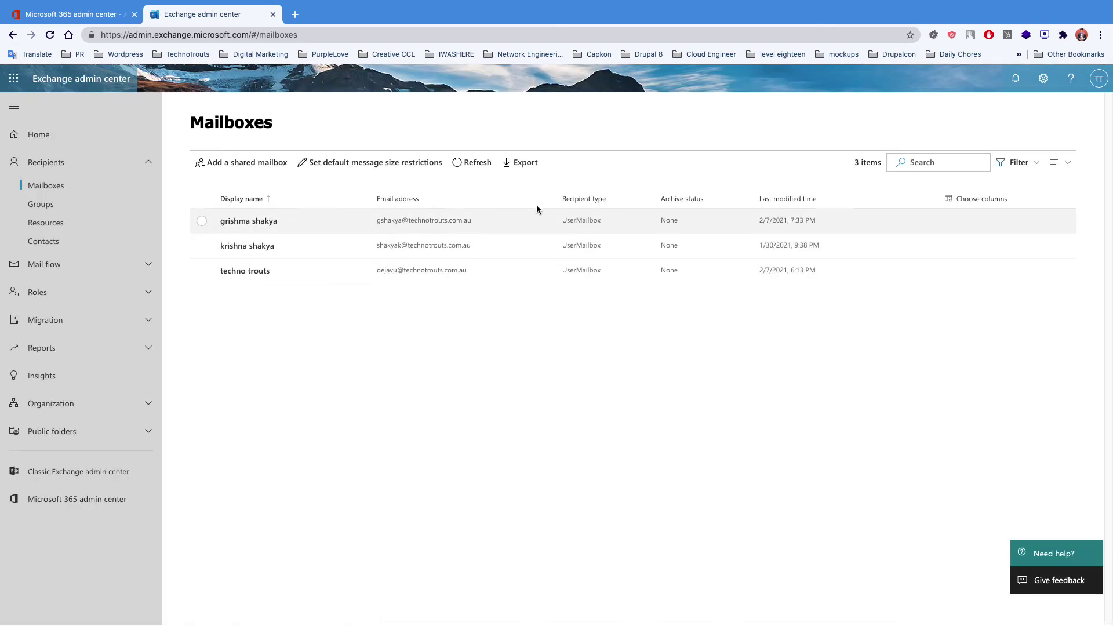
pyautogui.click(287, 220)
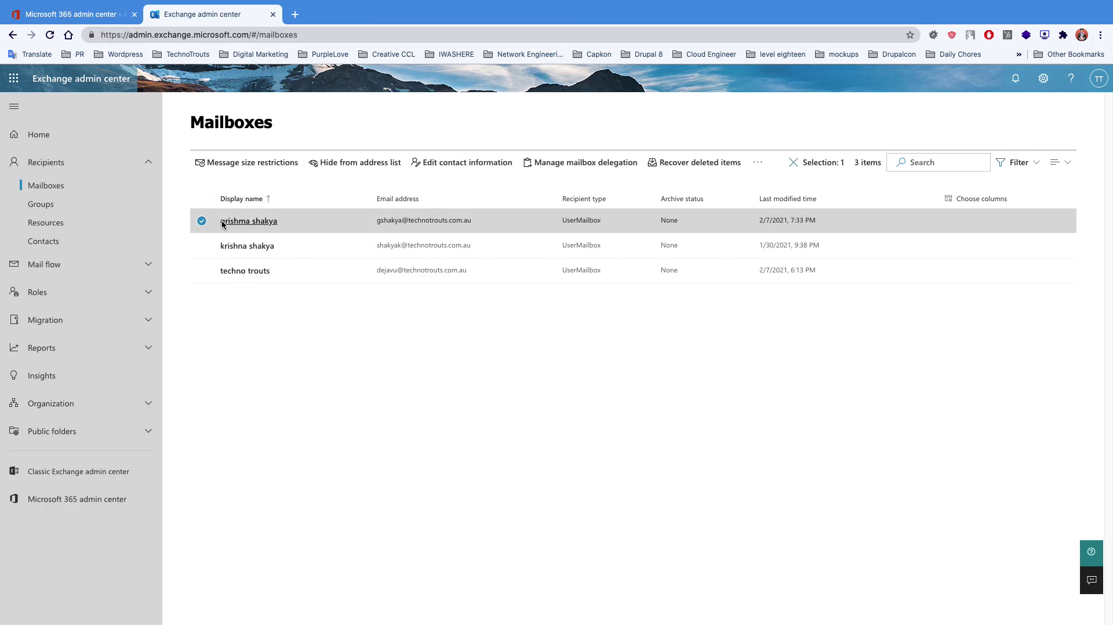
pyautogui.click(335, 345)
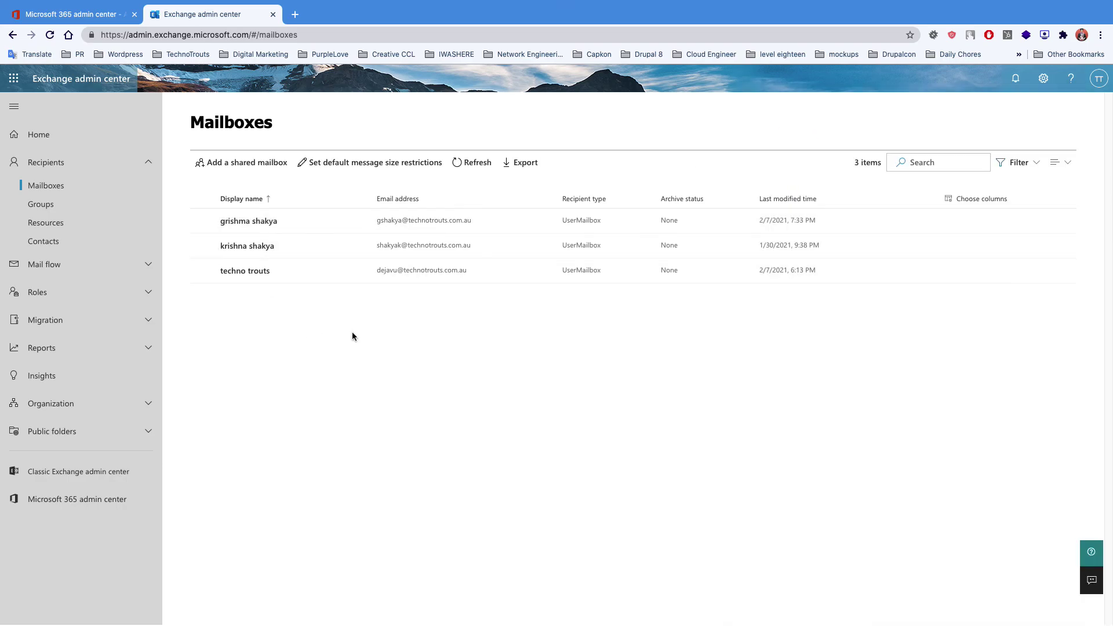